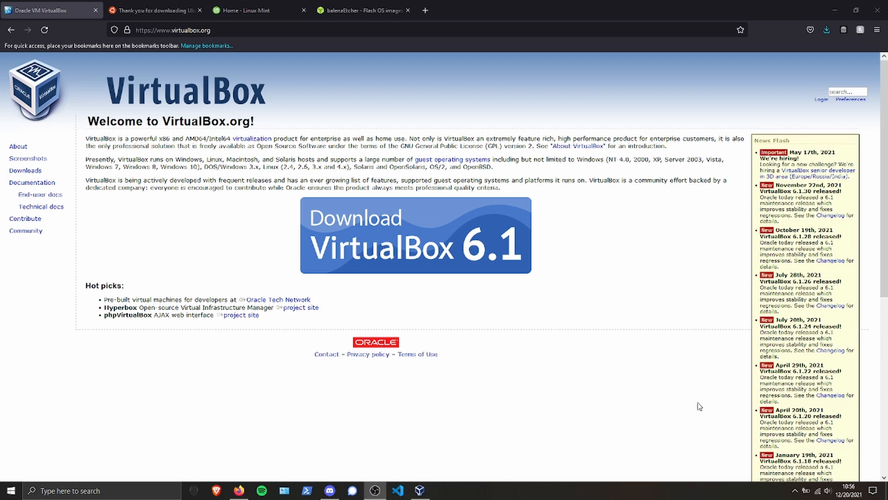
Open the VirtualBox 6.1 download page and bring up the Ubuntu Desktop download site.
{"action": "left_click", "coordinate": [462, 228]}
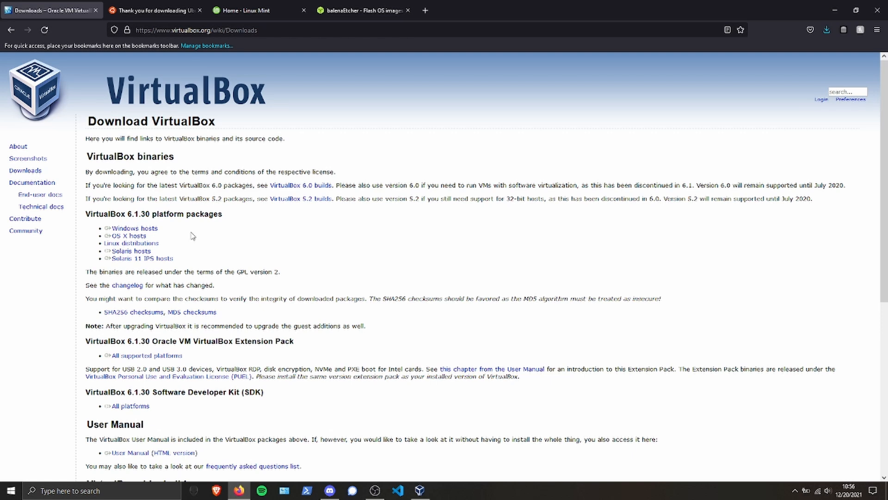
{"action": "left_click", "coordinate": [151, 13]}
{"action": "left_click", "coordinate": [234, 12]}
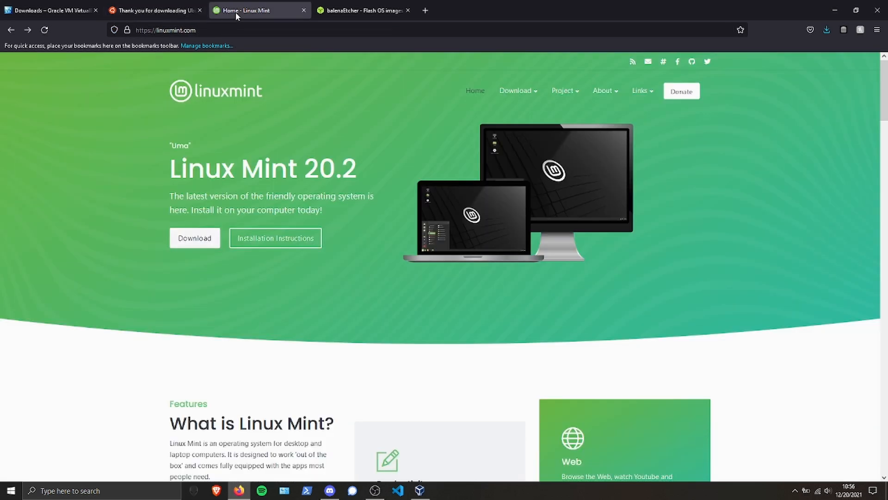
{"action": "left_click", "coordinate": [166, 12]}
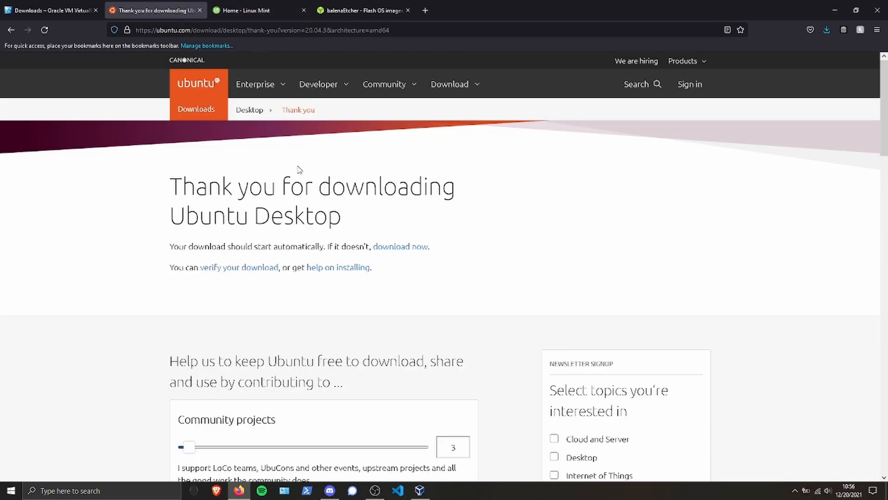
Request the Ubuntu Desktop 20.04 LTS ISO download and dismiss the prompt to save it.
{"action": "left_click", "coordinate": [461, 86]}
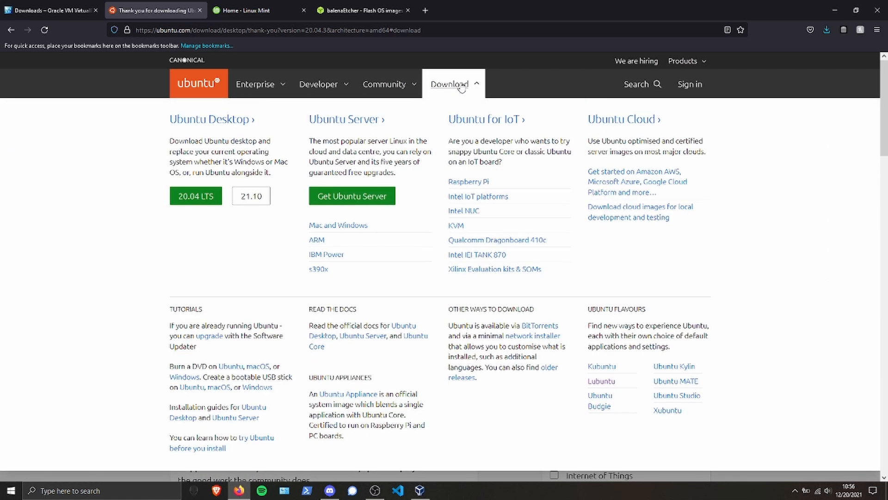
{"action": "left_click", "coordinate": [204, 195]}
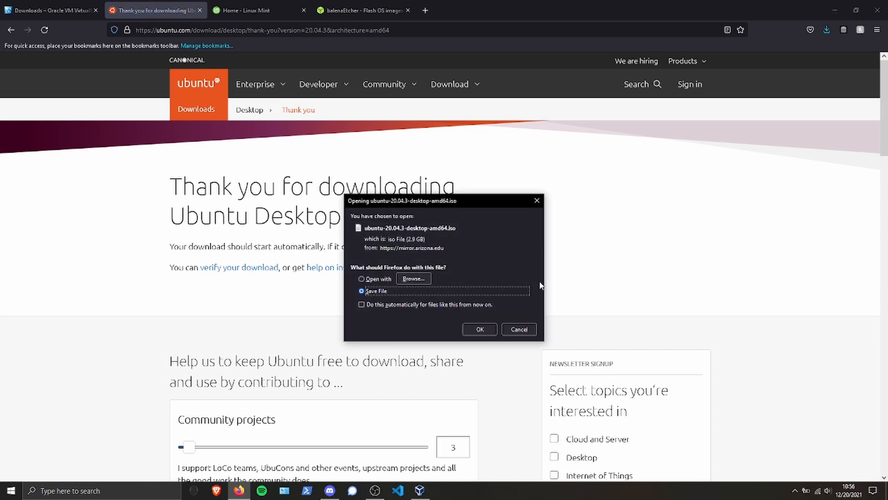
{"action": "left_click", "coordinate": [530, 329]}
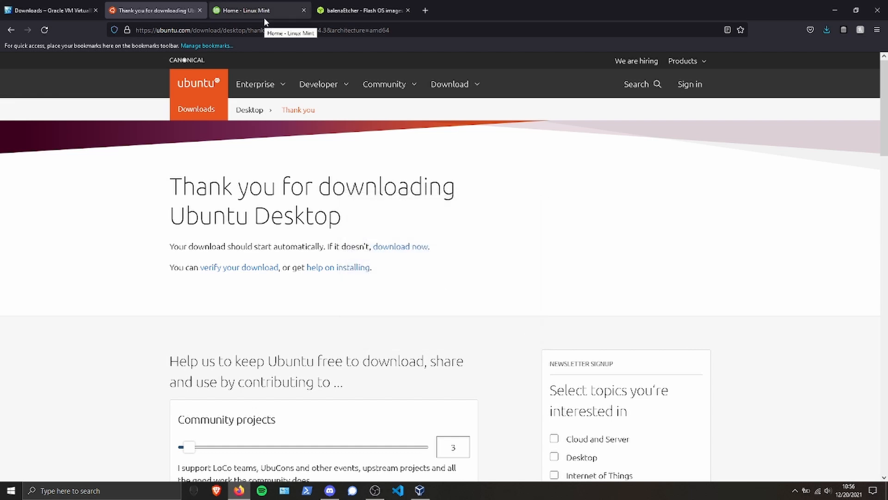
Look over the Linux Mint 20.2 editions on the Linux Mint site and open the Cinnamon Edition's download page.
{"action": "left_click", "coordinate": [224, 11]}
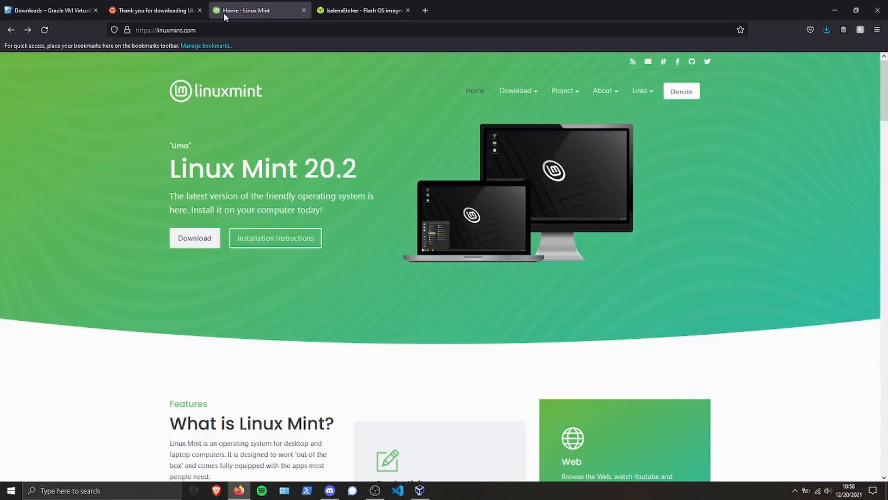
{"action": "left_click", "coordinate": [199, 238]}
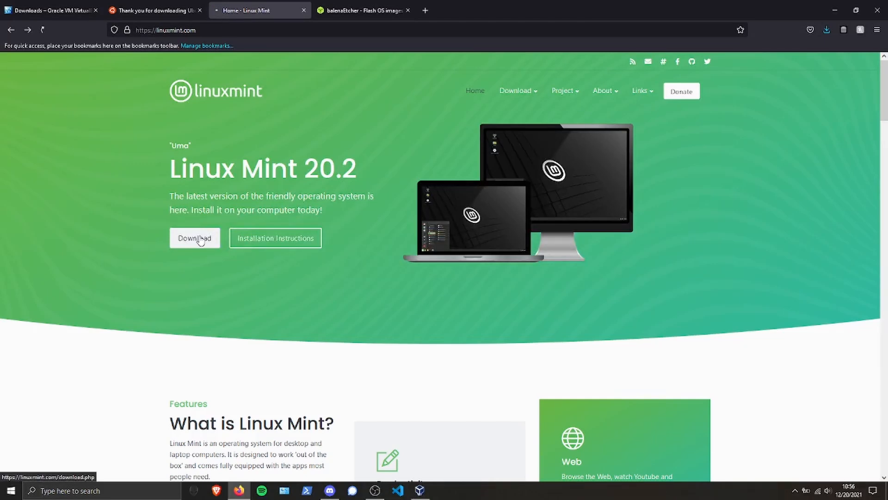
{"action": "scroll", "coordinate": [667, 270], "scroll_direction": "down", "scroll_amount": 5}
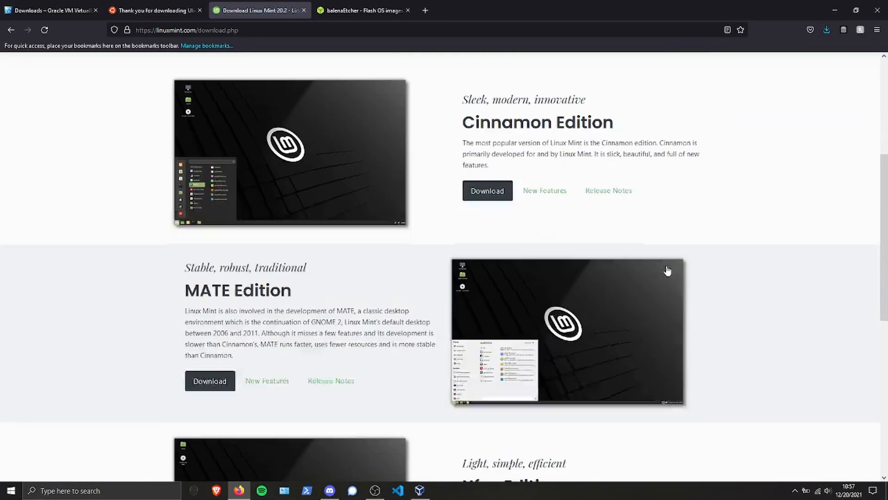
{"action": "scroll", "coordinate": [772, 307], "scroll_direction": "down", "scroll_amount": 3}
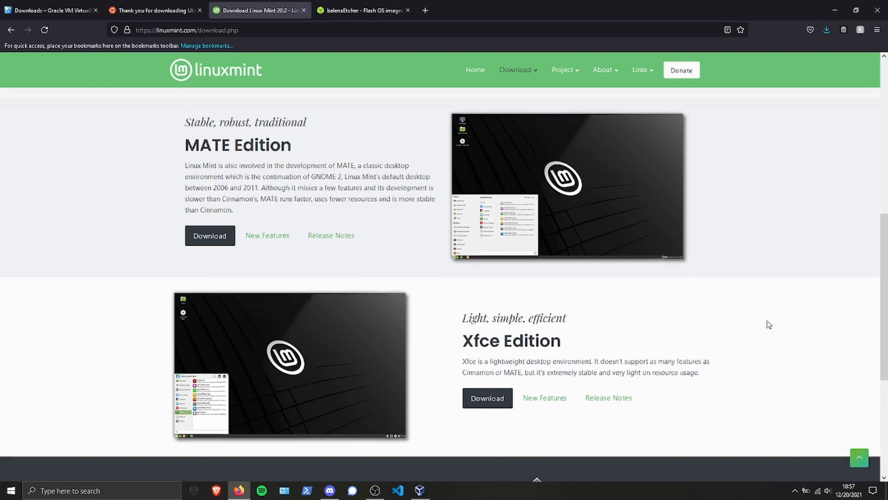
{"action": "scroll", "coordinate": [768, 324], "scroll_direction": "up", "scroll_amount": 2}
{"action": "scroll", "coordinate": [769, 324], "scroll_direction": "up", "scroll_amount": 3}
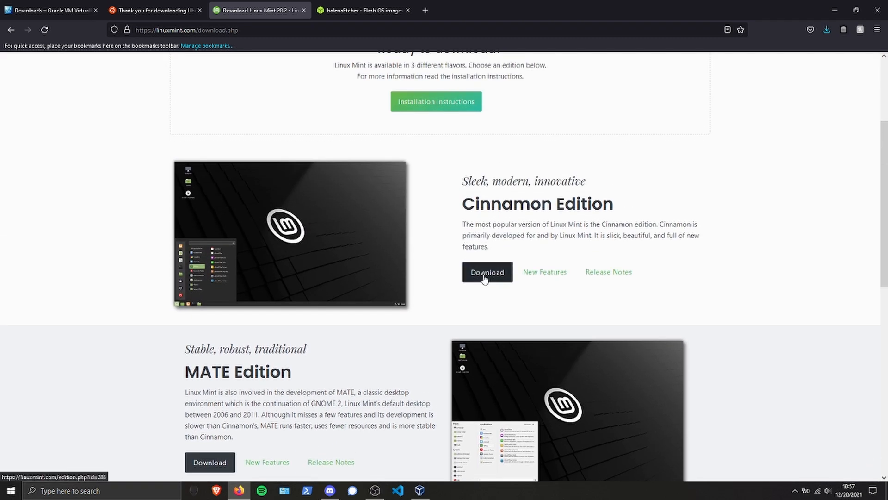
{"action": "left_click", "coordinate": [484, 273]}
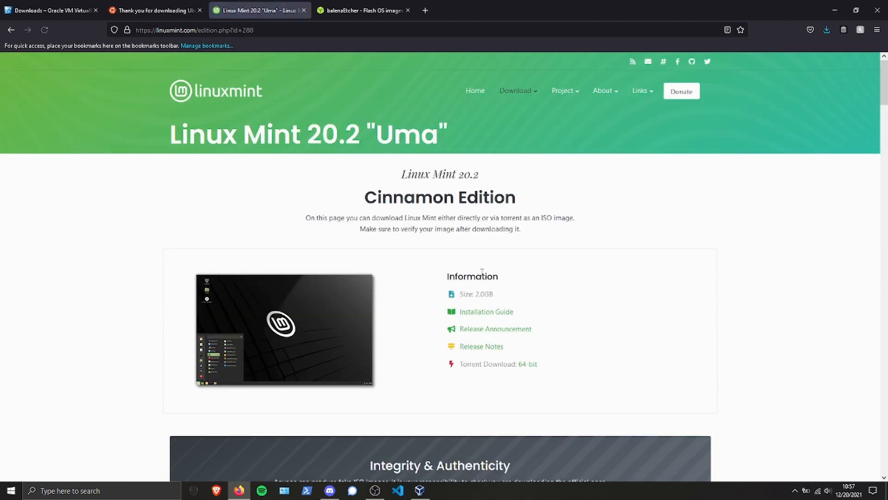
Examine the list of download mirrors by country for Linux Mint 20.2 Cinnamon Edition.
{"action": "scroll", "coordinate": [621, 309], "scroll_direction": "down", "scroll_amount": 1}
{"action": "scroll", "coordinate": [621, 309], "scroll_direction": "down", "scroll_amount": 10}
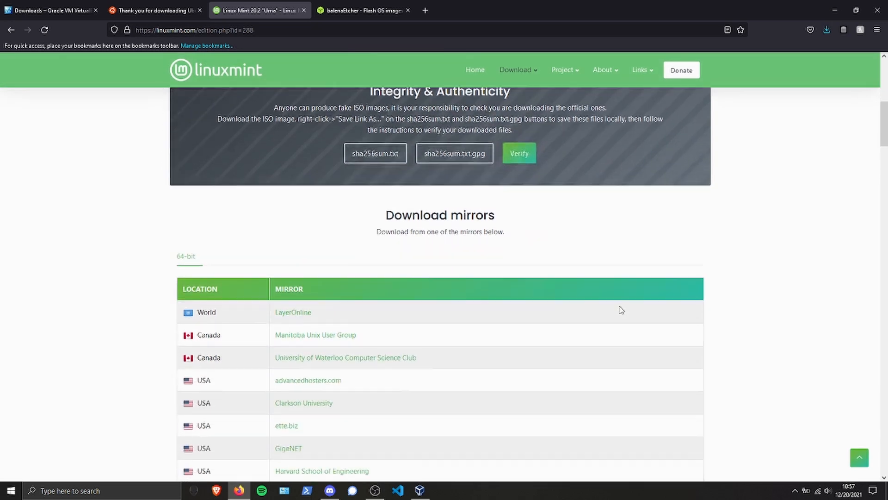
{"action": "scroll", "coordinate": [621, 310], "scroll_direction": "down", "scroll_amount": 1}
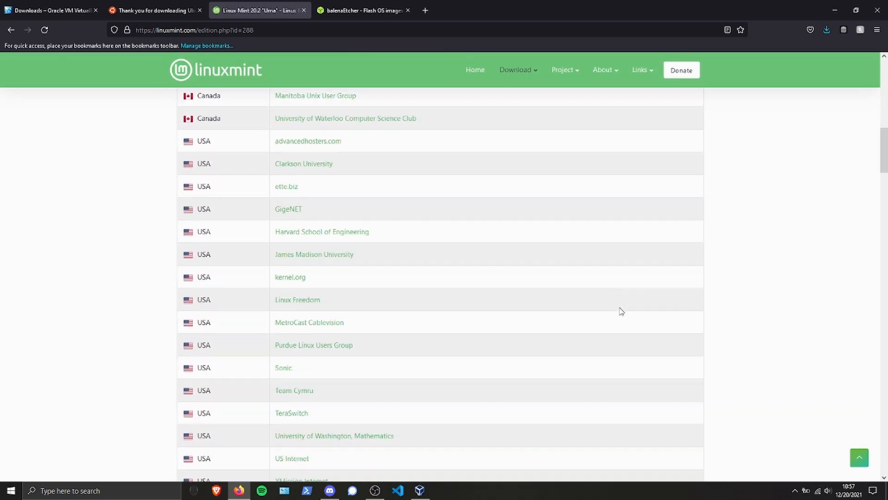
{"action": "scroll", "coordinate": [621, 310], "scroll_direction": "down", "scroll_amount": 4}
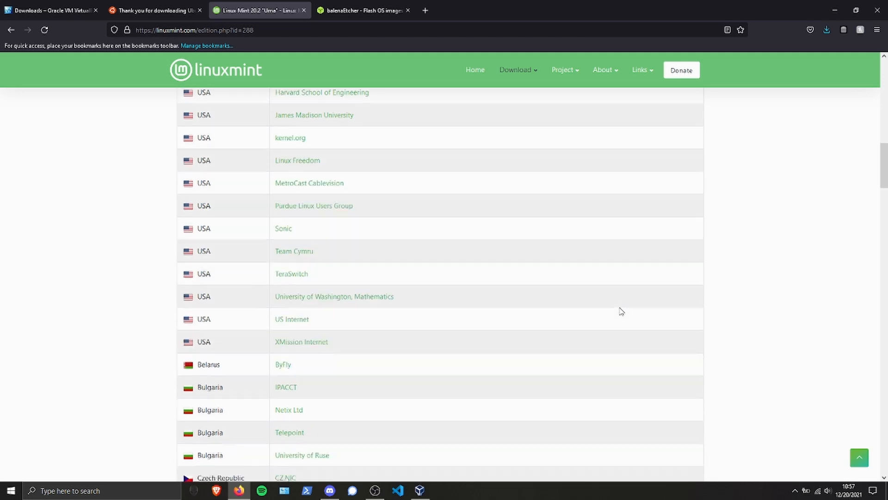
{"action": "scroll", "coordinate": [621, 310], "scroll_direction": "down", "scroll_amount": 7}
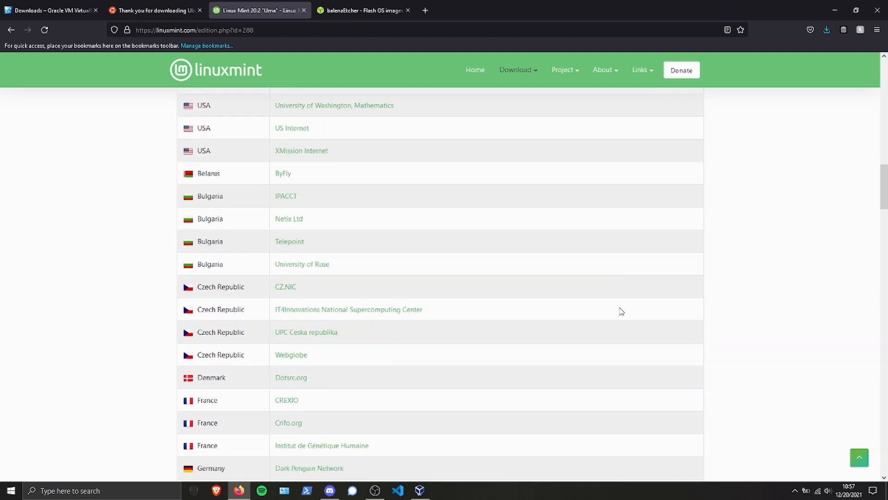
{"action": "scroll", "coordinate": [621, 311], "scroll_direction": "down", "scroll_amount": 5}
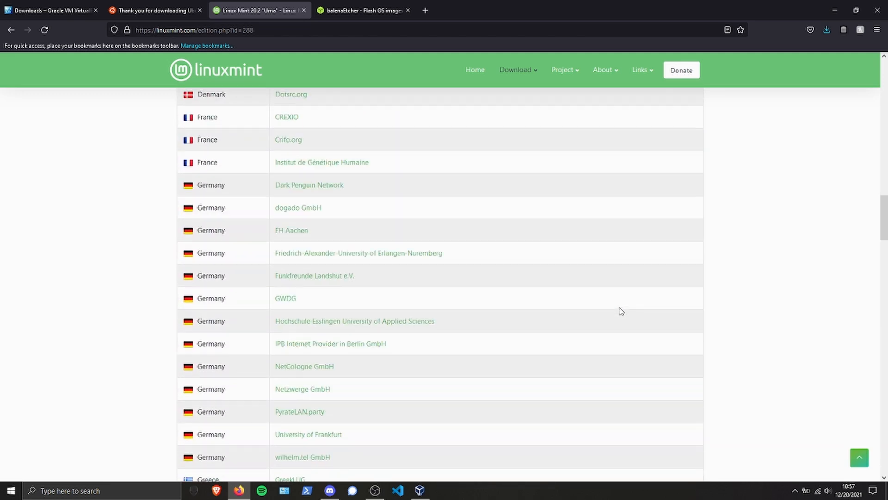
{"action": "scroll", "coordinate": [621, 311], "scroll_direction": "down", "scroll_amount": 9}
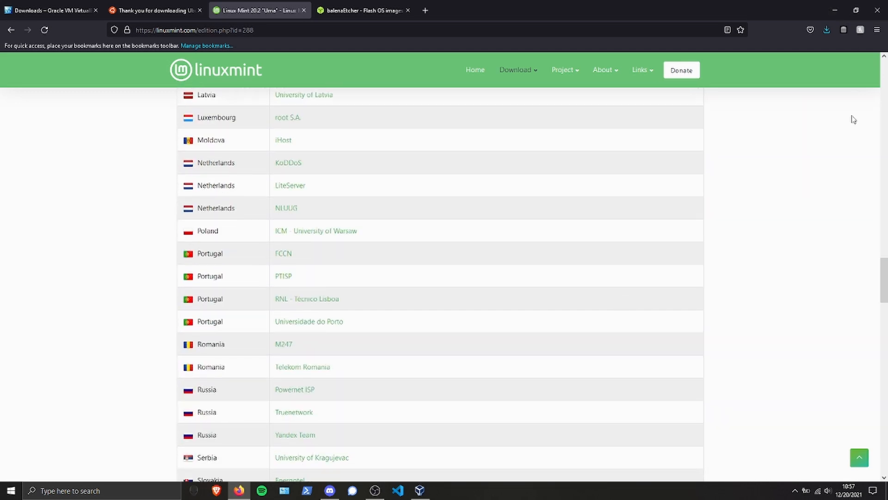
Switch to Oracle VM VirtualBox Manager and begin a new virtual machine named Ubuntu.
{"action": "left_click", "coordinate": [834, 12]}
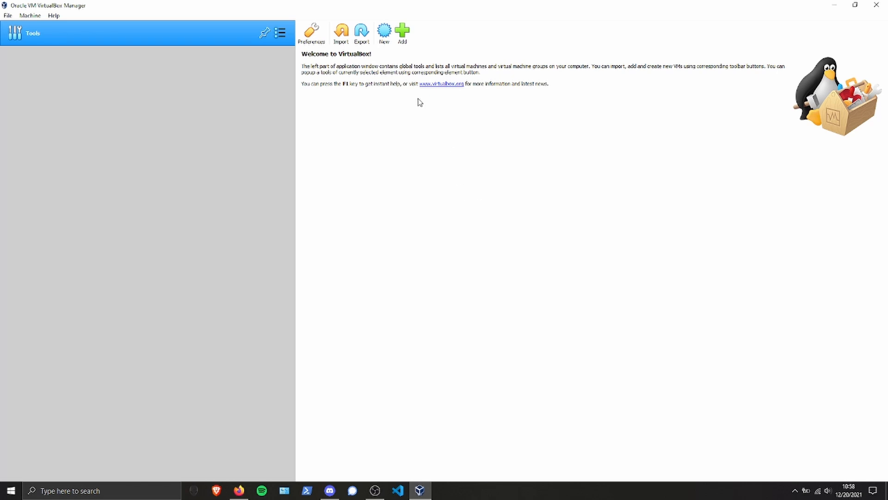
{"action": "left_click", "coordinate": [386, 41]}
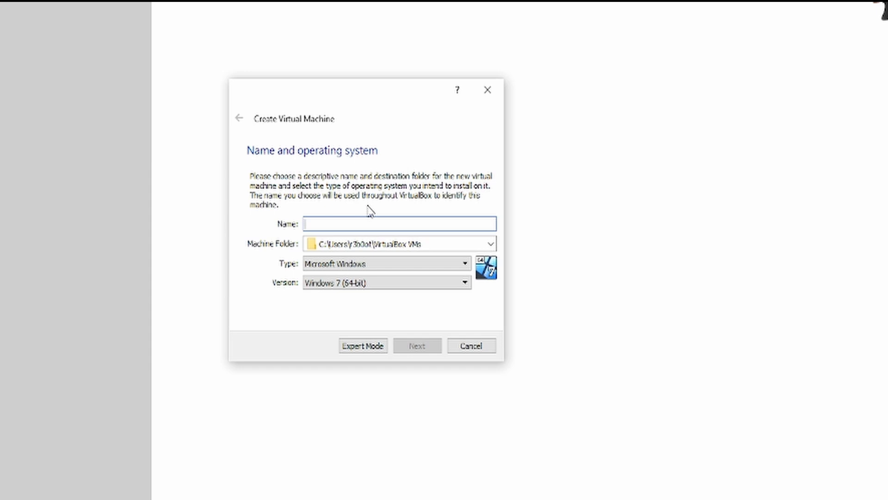
{"action": "type", "text": "Ubuntu"}
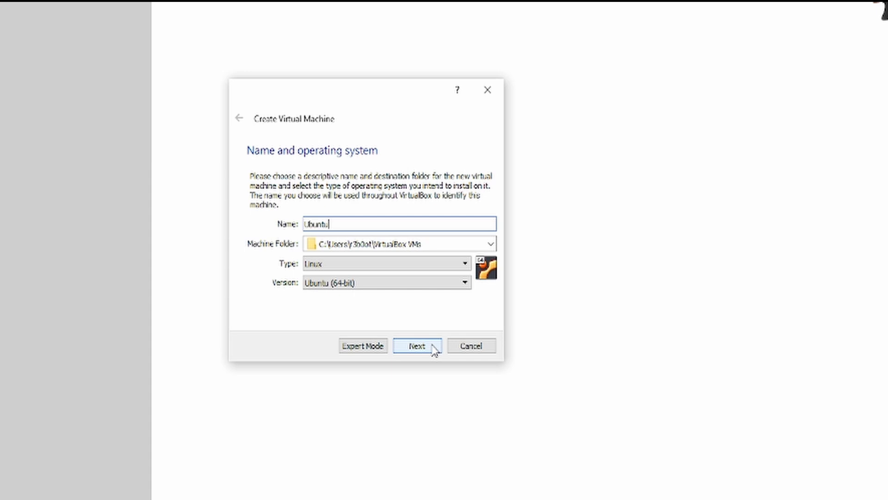
{"action": "left_click", "coordinate": [417, 346]}
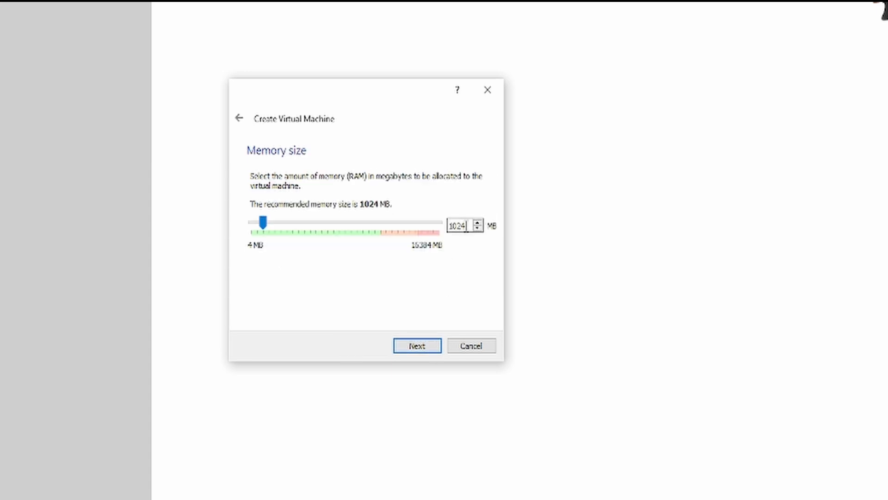
Allocate 2000 MB of memory to the new virtual machine.
{"action": "left_click_drag", "start_coordinate": [464, 226], "coordinate": [410, 222]}
{"action": "type", "text": "2000"}
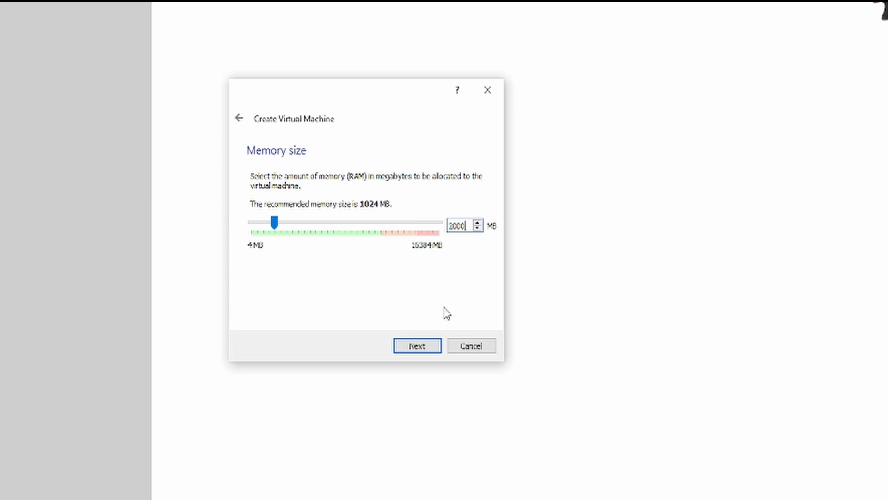
{"action": "left_click", "coordinate": [417, 347]}
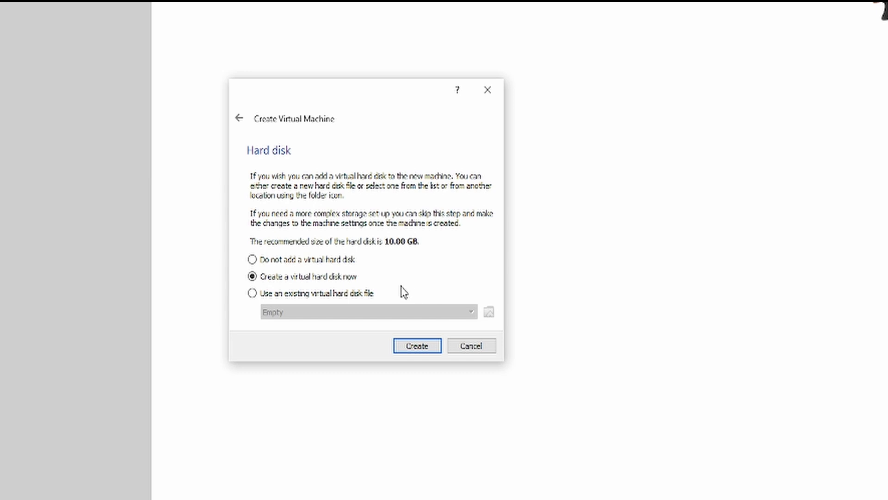
Choose a new virtual hard disk of type VHD (Virtual Hard Disk) with dynamically allocated storage.
{"action": "left_click", "coordinate": [426, 348]}
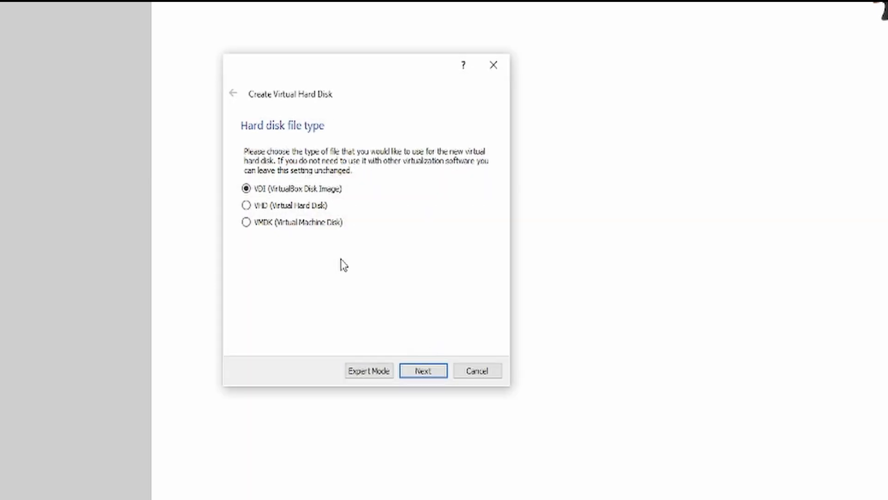
{"action": "left_click", "coordinate": [308, 208]}
{"action": "left_click", "coordinate": [430, 375]}
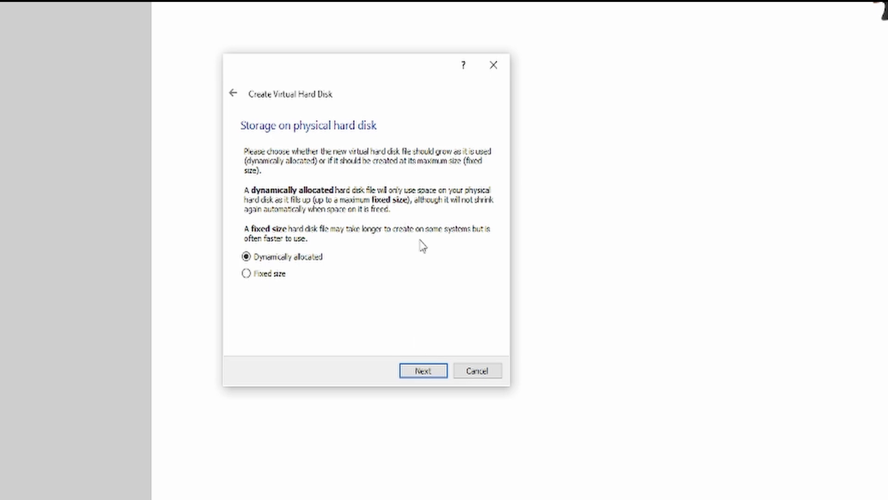
{"action": "left_click", "coordinate": [442, 377]}
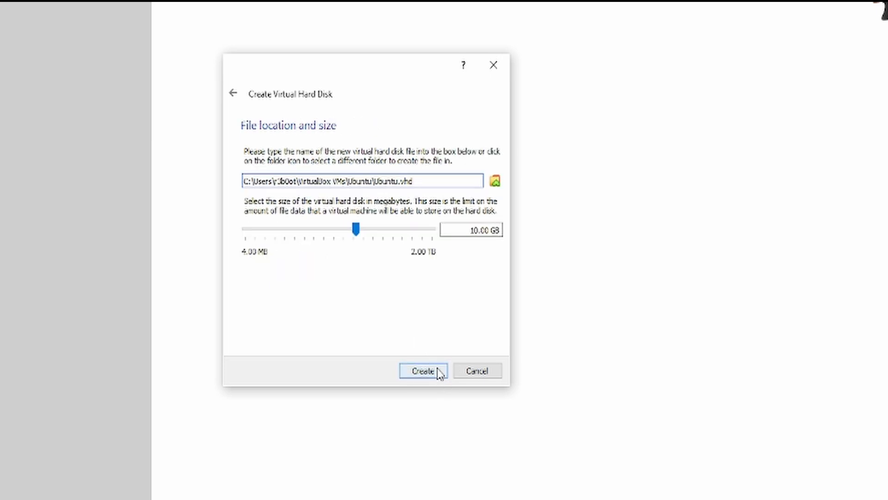
Set the virtual hard disk file's location to D:\Ubuntu.vhd and create the disk at 10.00 GB.
{"action": "left_click", "coordinate": [495, 182]}
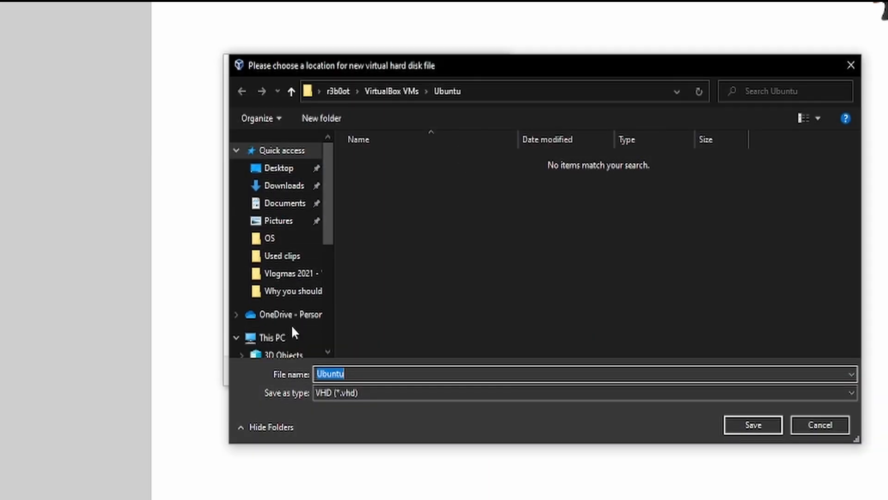
{"action": "left_click", "coordinate": [293, 330]}
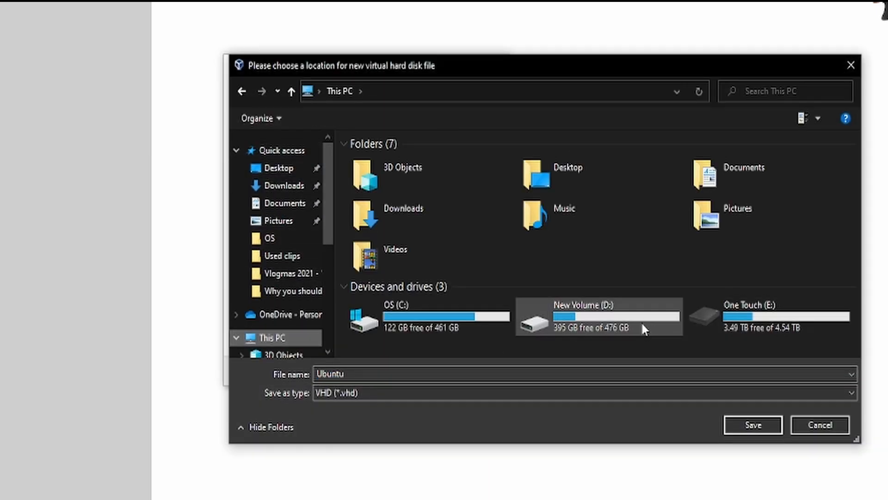
{"action": "double_click", "coordinate": [642, 323]}
{"action": "left_click", "coordinate": [764, 430]}
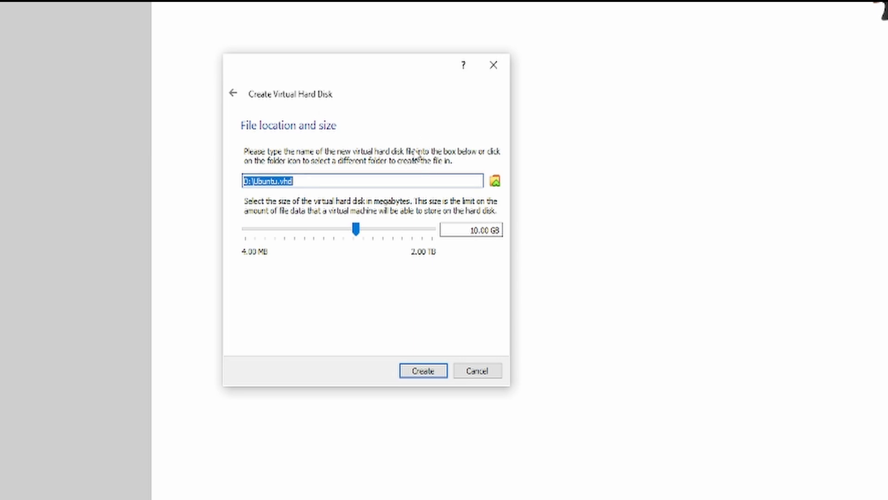
{"action": "left_click", "coordinate": [419, 180]}
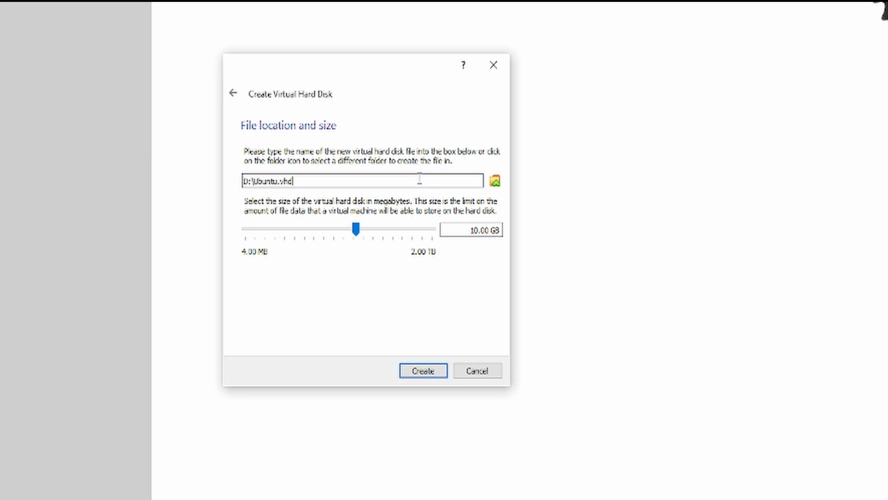
{"action": "left_click", "coordinate": [443, 375]}
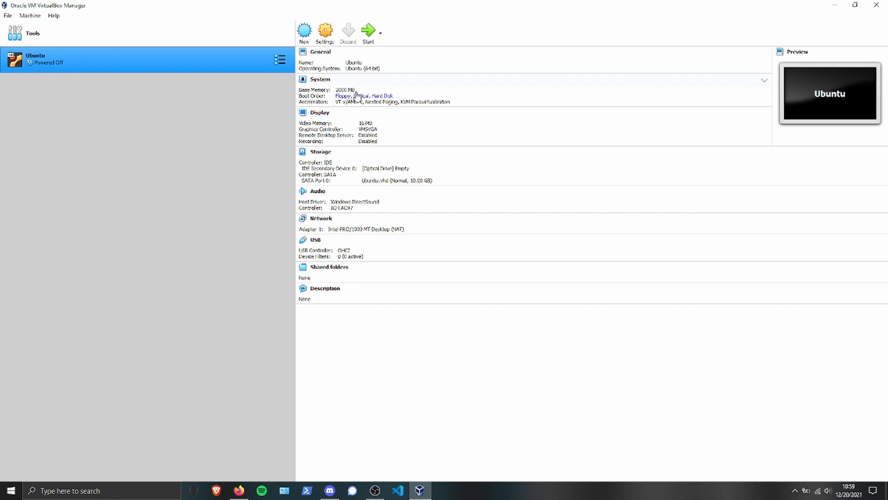
Set the Ubuntu virtual machine's processor count to 4 in its system settings and save.
{"action": "left_click", "coordinate": [325, 33]}
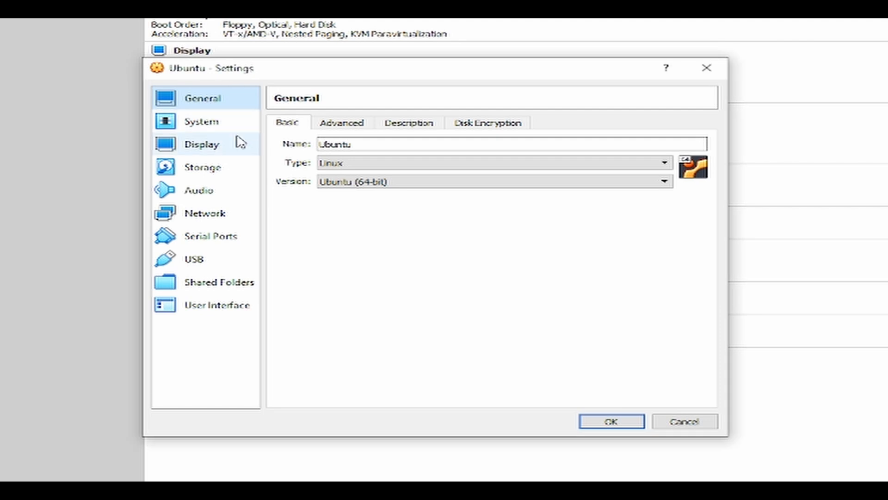
{"action": "left_click", "coordinate": [236, 129]}
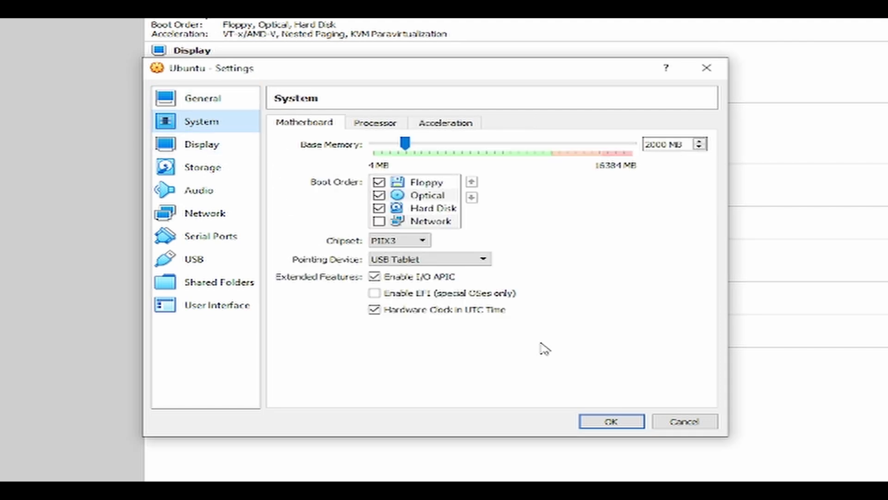
{"action": "left_click", "coordinate": [394, 123]}
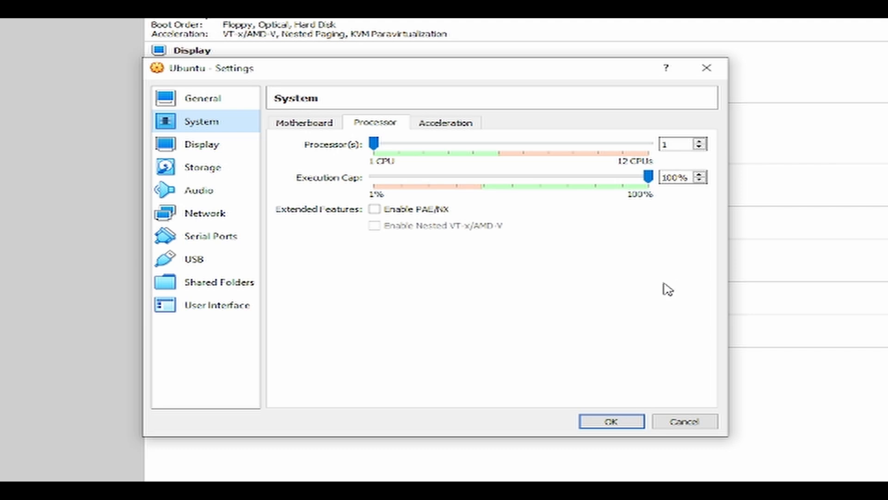
{"action": "left_click", "coordinate": [700, 141]}
{"action": "left_click", "coordinate": [700, 142]}
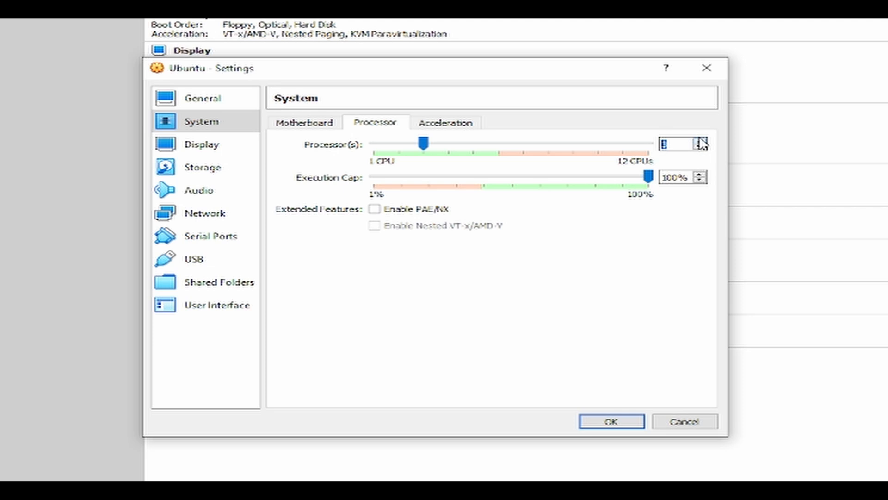
{"action": "left_click", "coordinate": [700, 142]}
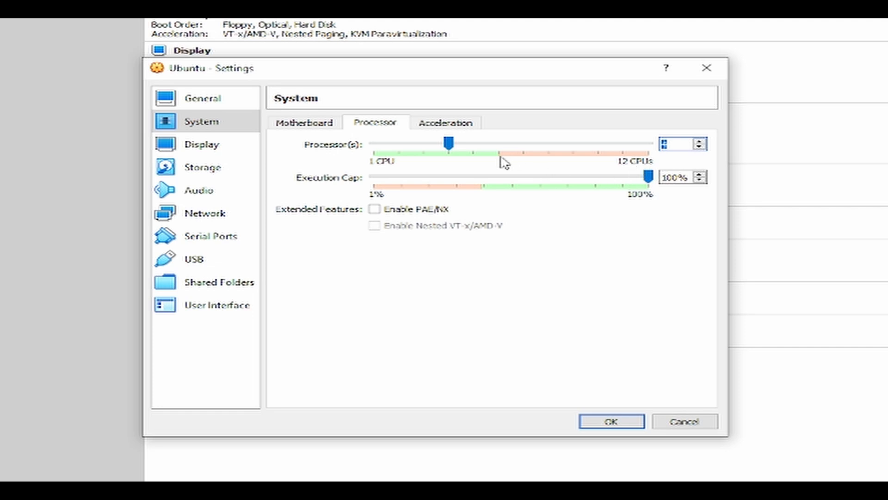
{"action": "left_click", "coordinate": [423, 155]}
{"action": "left_click", "coordinate": [699, 142]}
{"action": "left_click", "coordinate": [612, 422]}
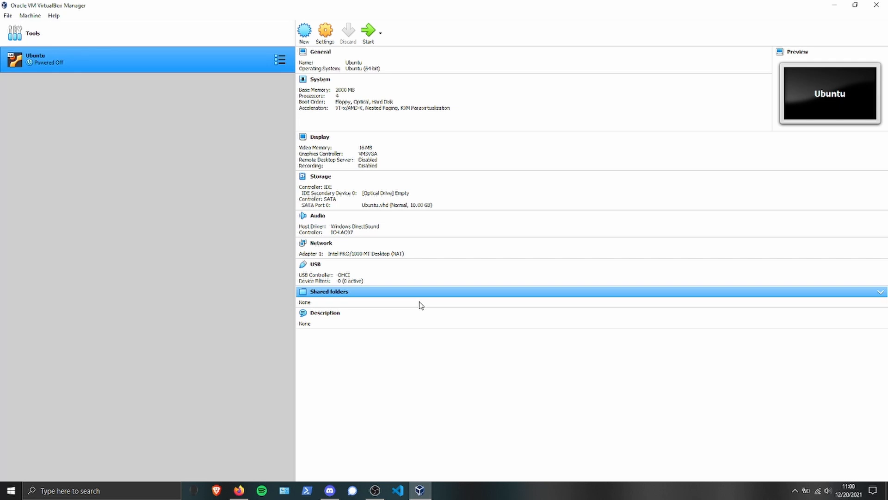
Begin a new virtual machine named Linux mint and allocate 2000 MB of memory to it.
{"action": "left_click", "coordinate": [304, 31]}
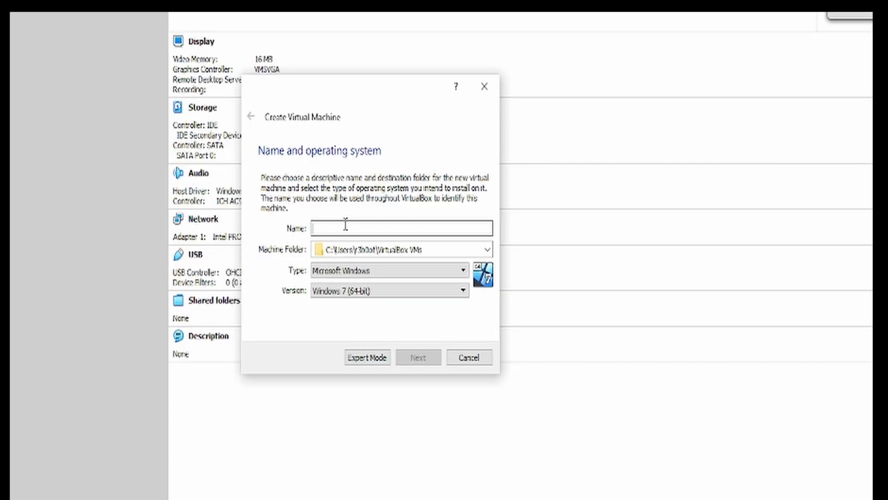
{"action": "type", "text": "linux mint"}
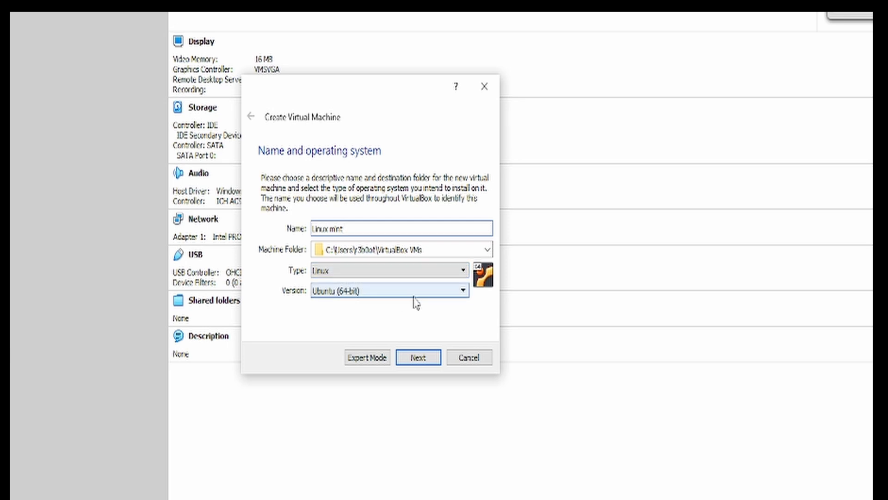
{"action": "left_click", "coordinate": [418, 358]}
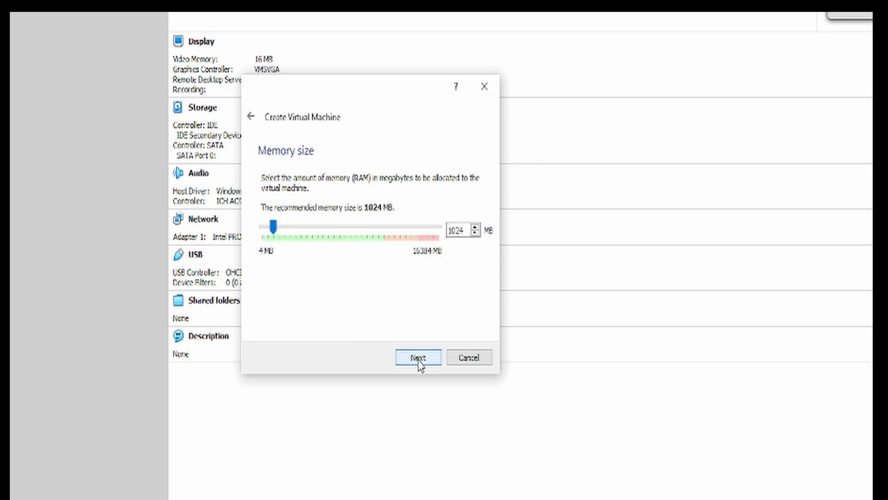
{"action": "type", "text": "2000"}
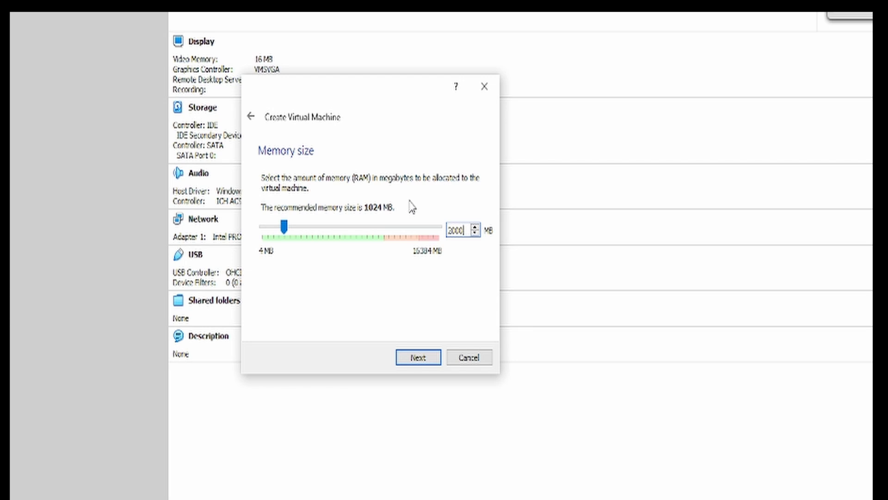
{"action": "key", "text": "Return"}
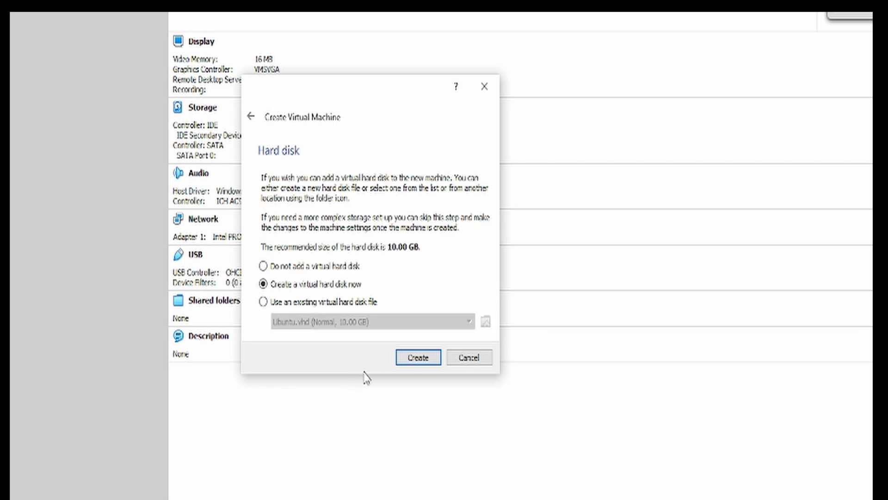
Choose a new VHD (Virtual Hard Disk) with dynamically allocated storage for the Linux mint machine.
{"action": "left_click", "coordinate": [429, 369]}
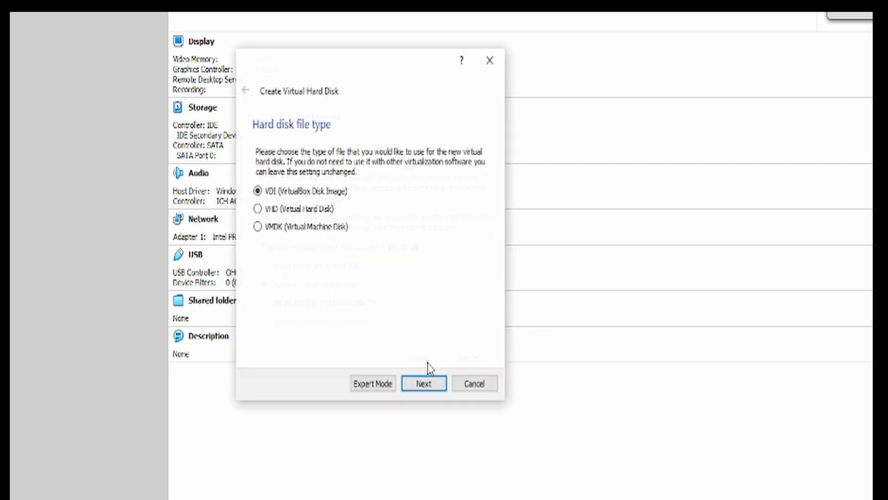
{"action": "left_click", "coordinate": [308, 209]}
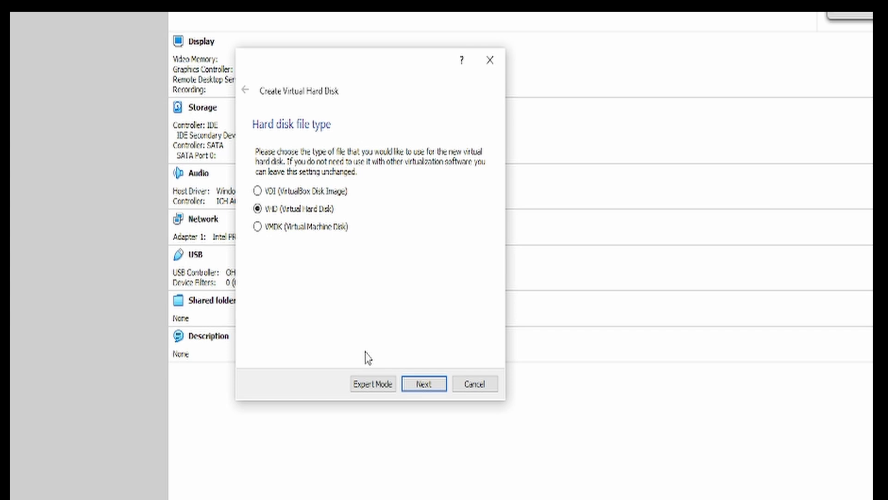
{"action": "left_click", "coordinate": [443, 390]}
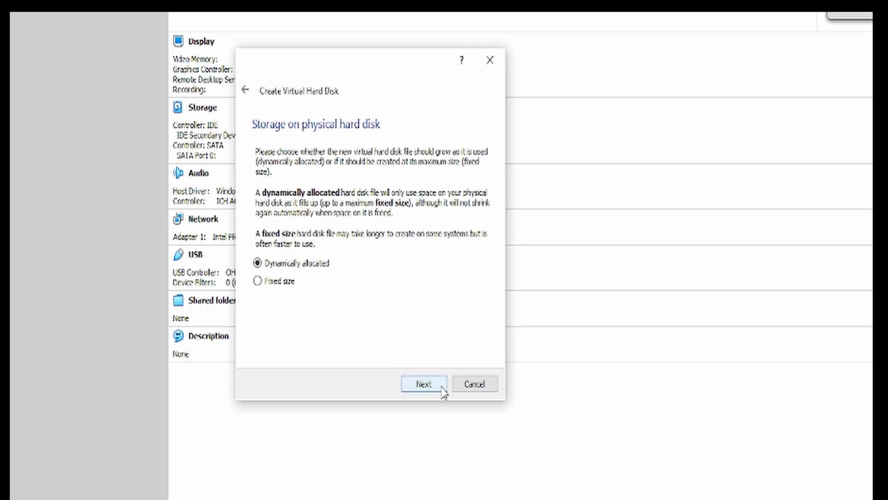
{"action": "left_click", "coordinate": [443, 390]}
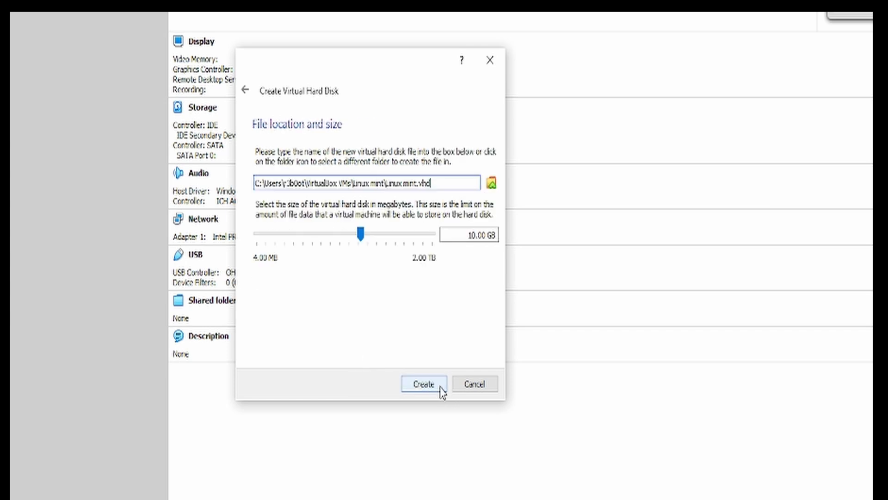
Save the virtual hard disk file as Linux mint on New Volume (D:) and create it at 10.00 GB.
{"action": "left_click", "coordinate": [492, 184]}
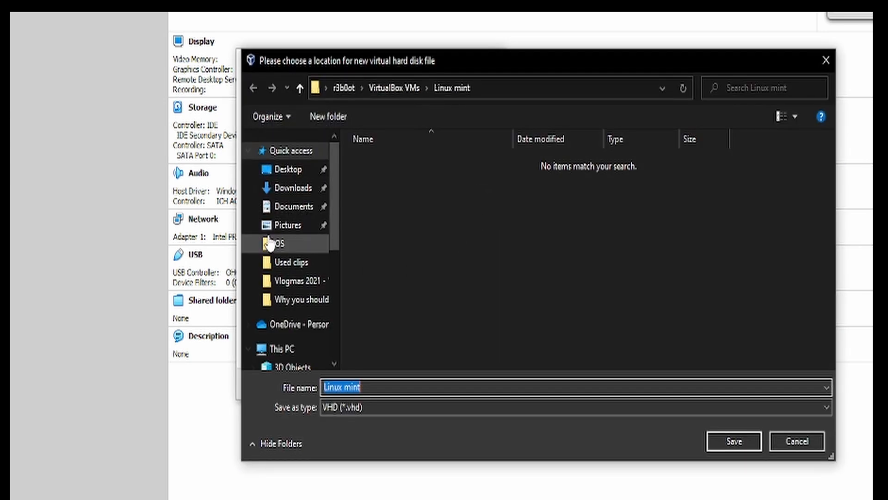
{"action": "left_click", "coordinate": [308, 343]}
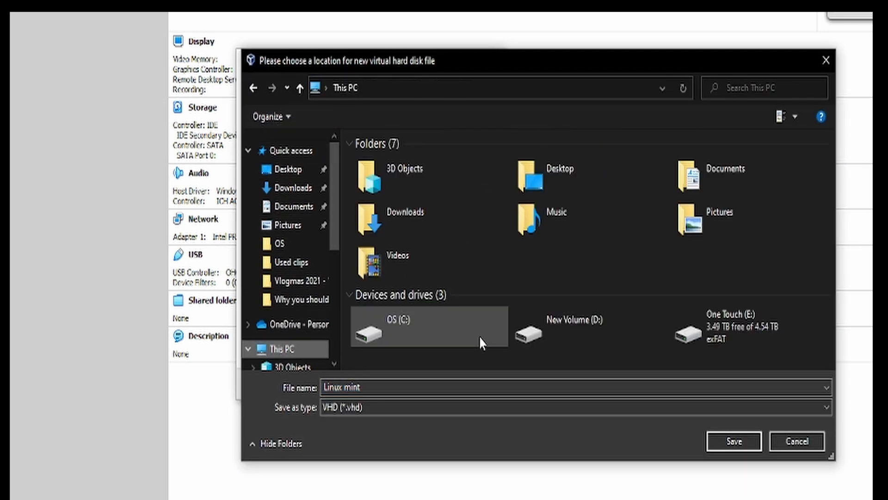
{"action": "double_click", "coordinate": [638, 332]}
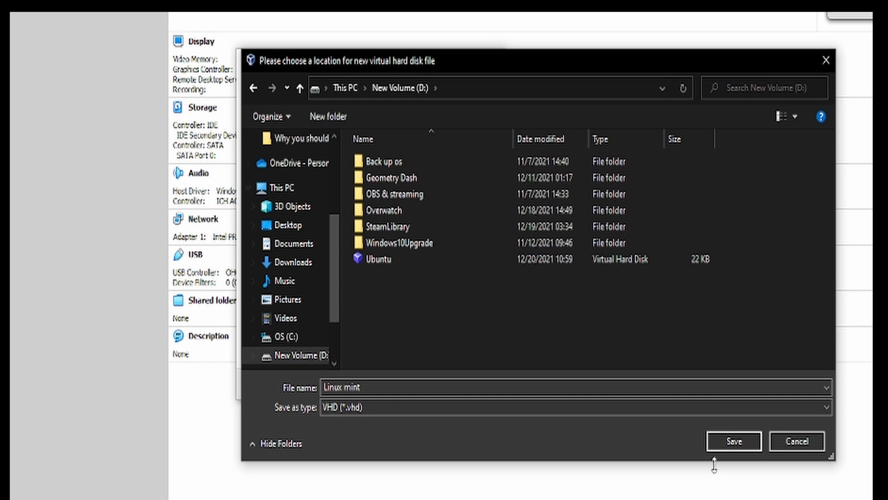
{"action": "left_click", "coordinate": [725, 444]}
{"action": "left_click", "coordinate": [424, 386]}
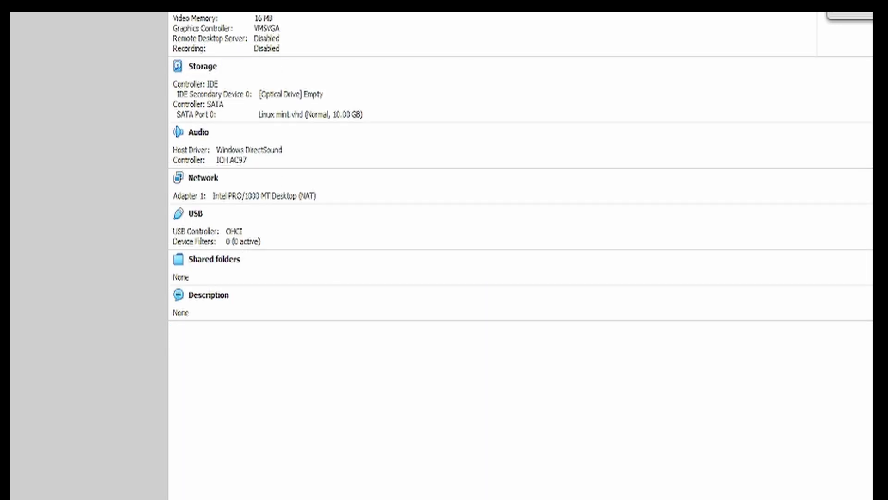
Set the Linux mint virtual machine's processor count to 4 in its system settings and save.
{"action": "left_click", "coordinate": [326, 34]}
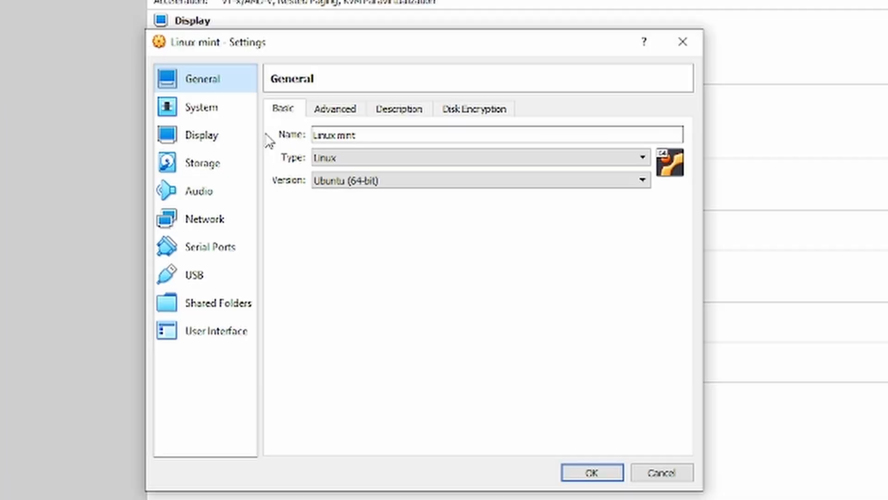
{"action": "left_click", "coordinate": [246, 119]}
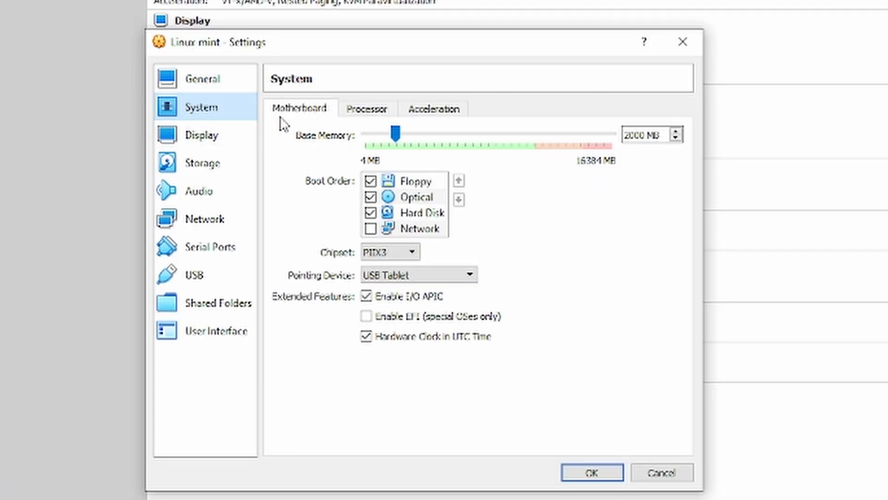
{"action": "left_click", "coordinate": [353, 115]}
{"action": "left_click", "coordinate": [676, 131]}
{"action": "left_click", "coordinate": [676, 131]}
{"action": "left_click", "coordinate": [676, 131]}
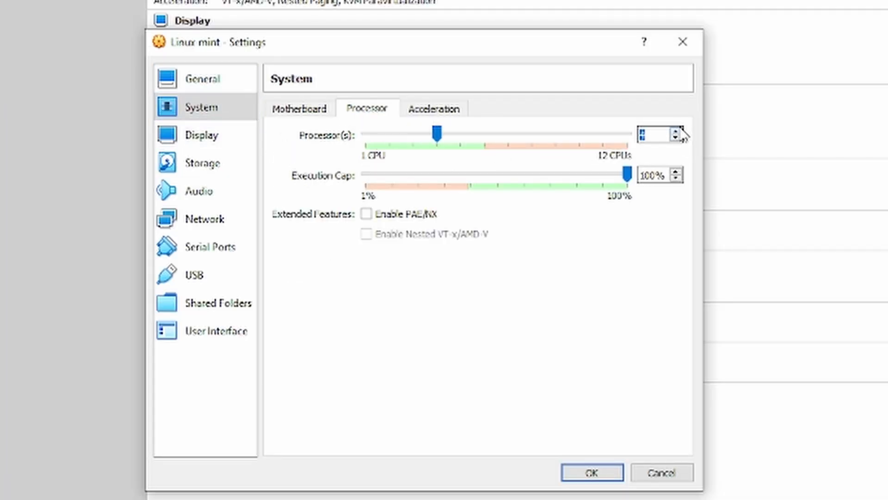
{"action": "left_click", "coordinate": [609, 474]}
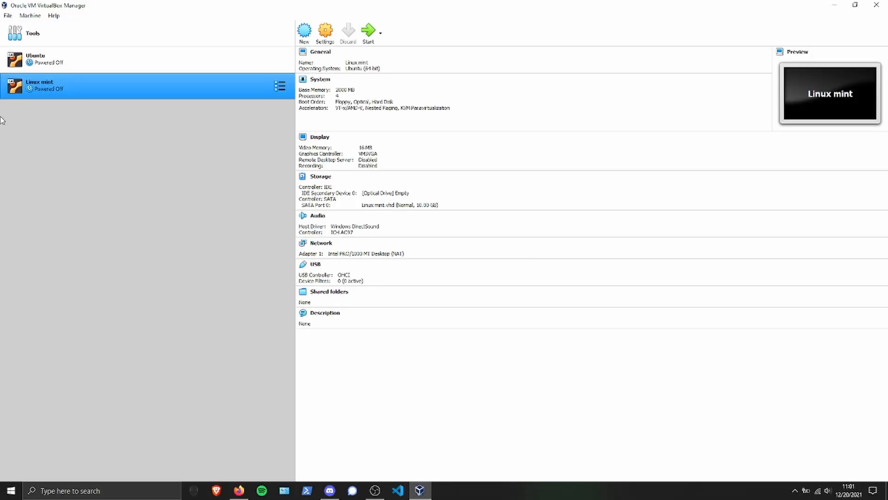
Start the Ubuntu virtual machine with ubuntu-20.04.3-desktop-amd64 from the OS folder as its start-up disk.
{"action": "left_click", "coordinate": [46, 59], "text": "ctrl"}
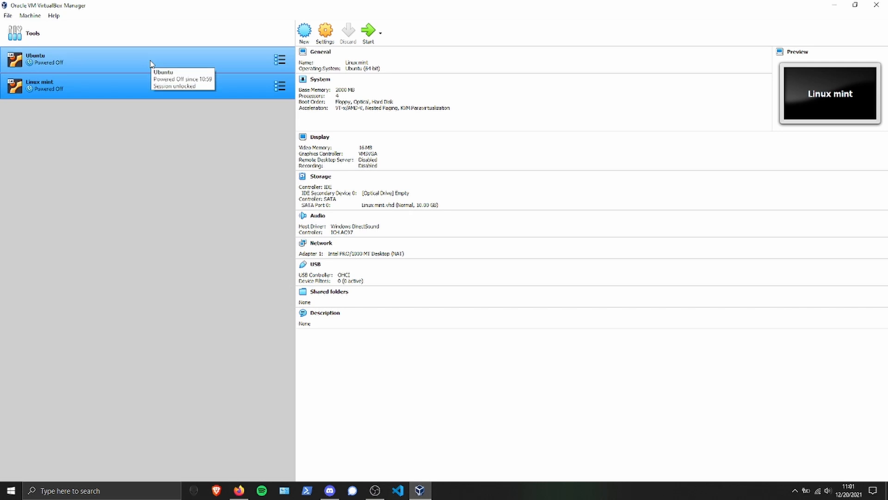
{"action": "left_click", "coordinate": [150, 64]}
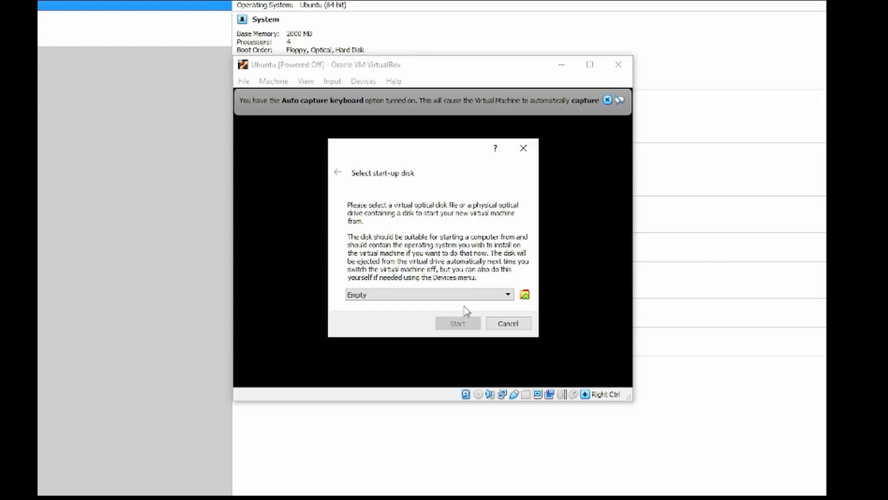
{"action": "left_click", "coordinate": [524, 299]}
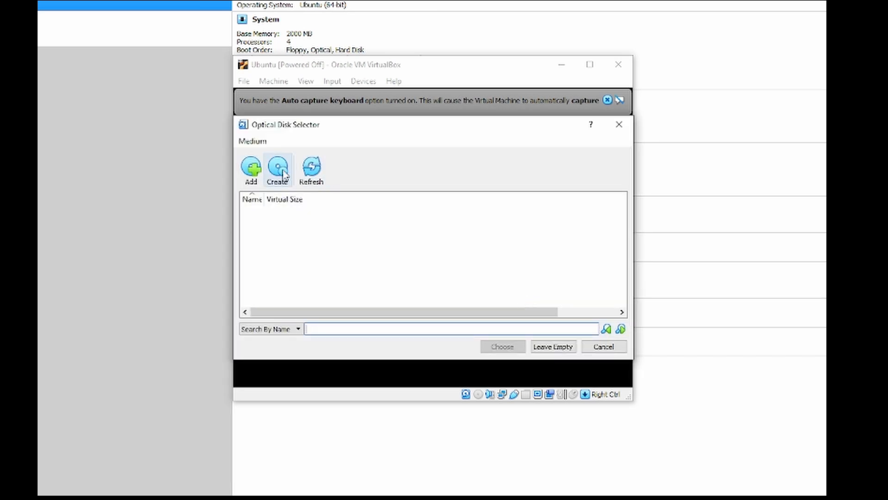
{"action": "left_click", "coordinate": [258, 171]}
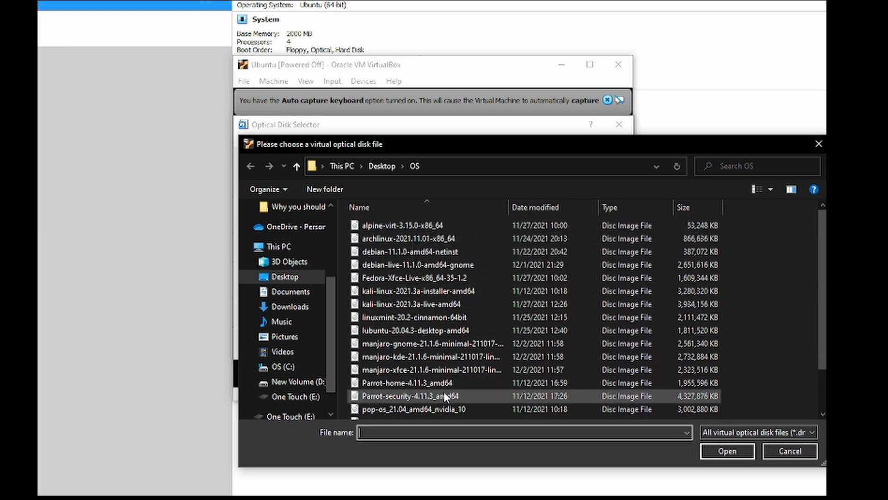
{"action": "scroll", "coordinate": [461, 364], "scroll_direction": "down", "scroll_amount": 2}
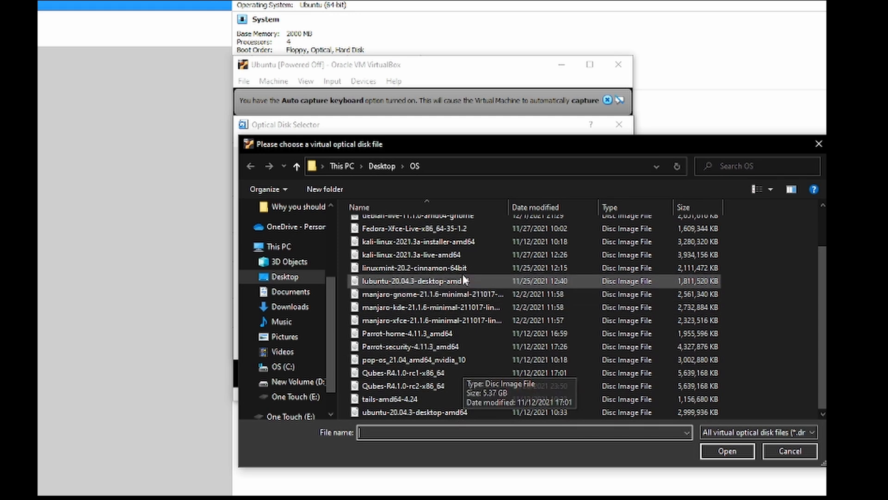
{"action": "left_click", "coordinate": [425, 411]}
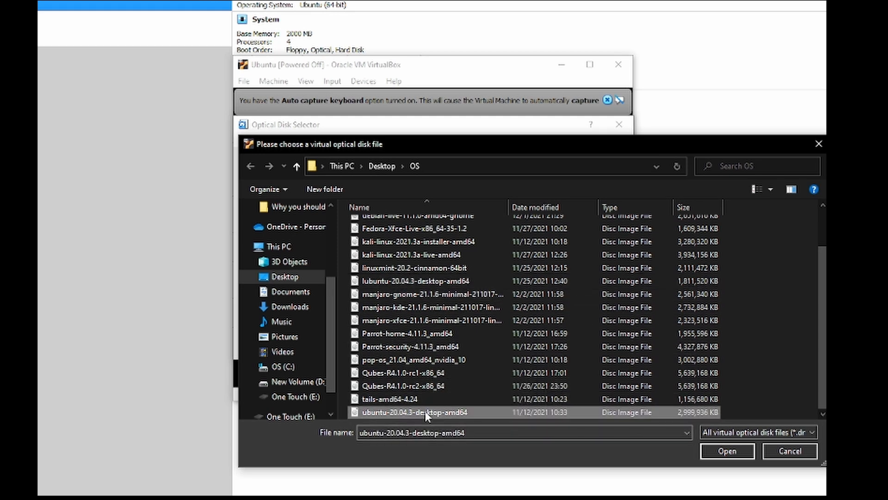
{"action": "left_click", "coordinate": [737, 449]}
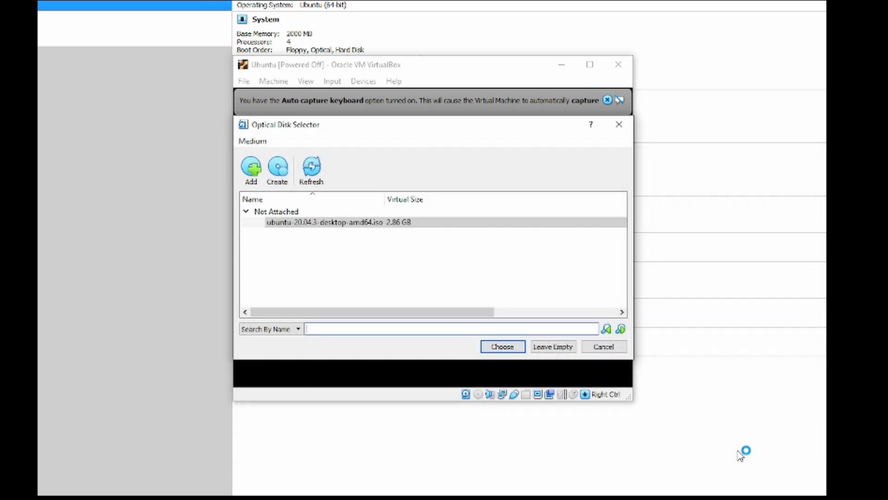
{"action": "left_click", "coordinate": [503, 346]}
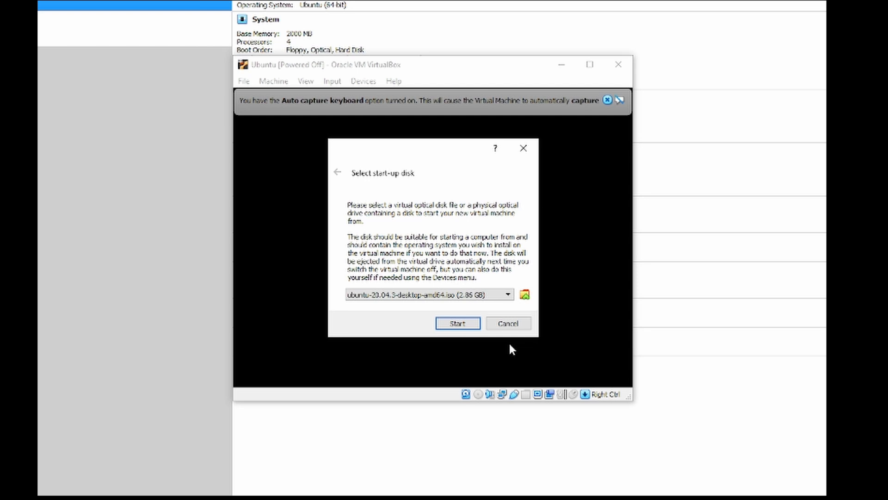
{"action": "left_click", "coordinate": [470, 323]}
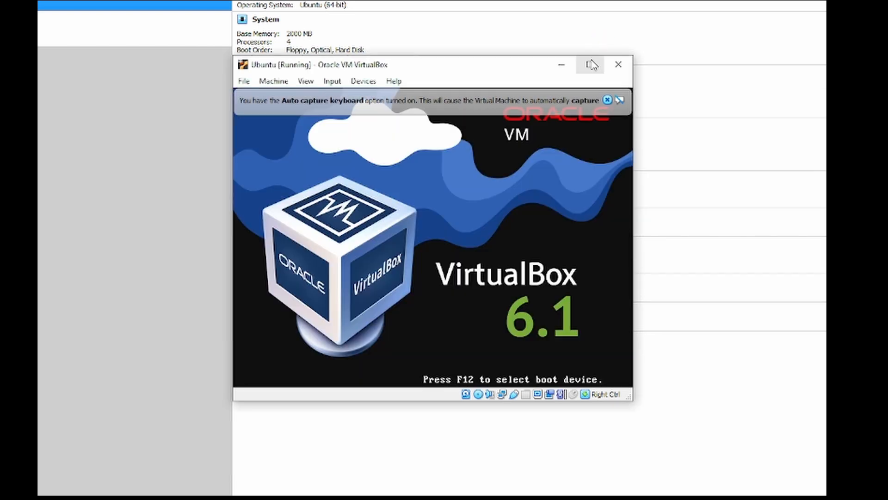
With the virtual machine window maximized, cancel the filesystem checks and choose to install Ubuntu in English.
{"action": "left_click", "coordinate": [591, 66]}
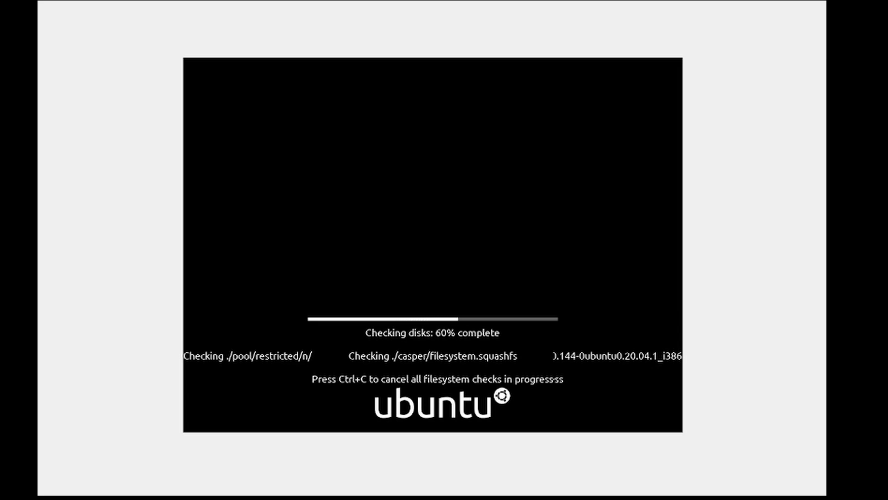
{"action": "key", "text": "ctrl+c"}
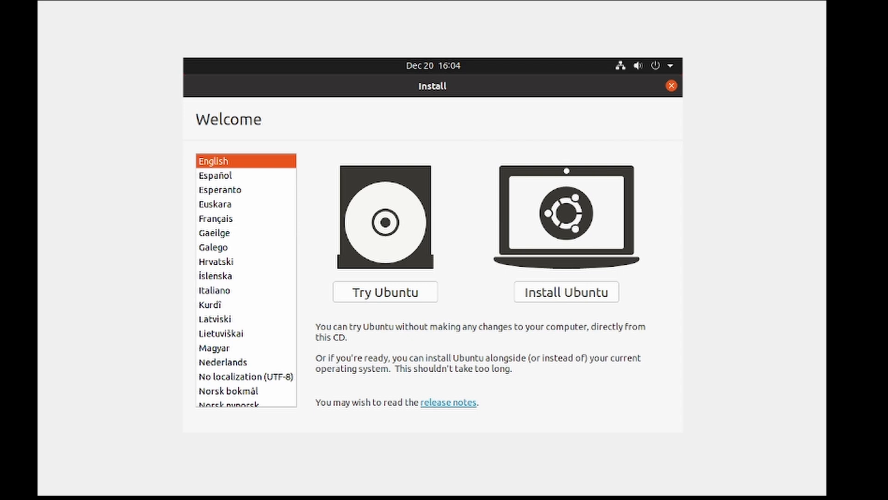
{"action": "left_click", "coordinate": [593, 294]}
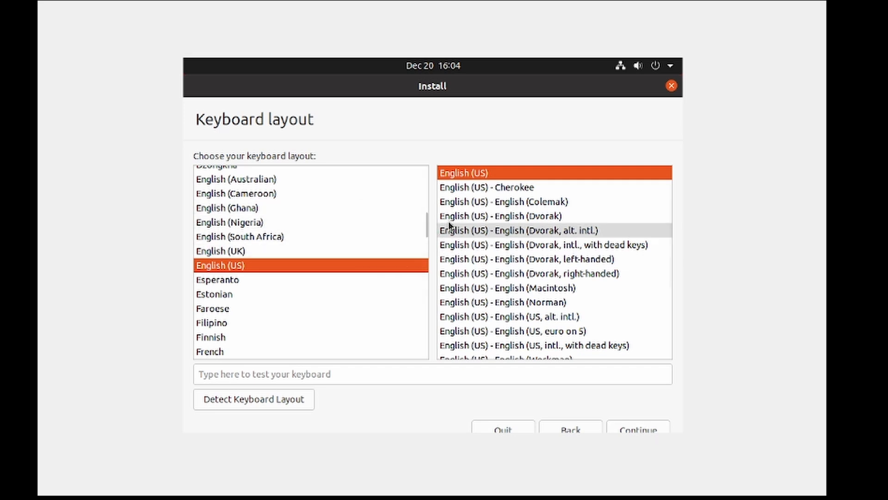
Accept the English (US) keyboard layout and choose the minimal installation with updates downloaded while installing.
{"action": "left_click", "coordinate": [643, 429]}
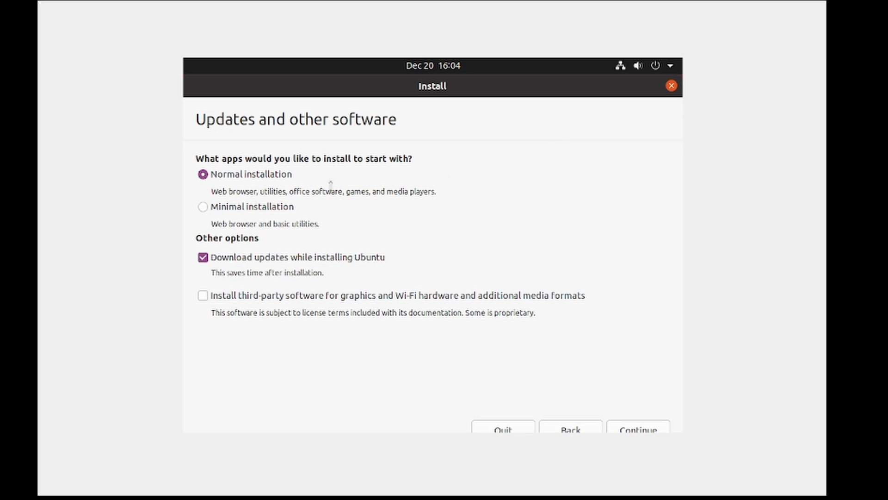
{"action": "left_click", "coordinate": [265, 207]}
{"action": "left_click", "coordinate": [657, 429]}
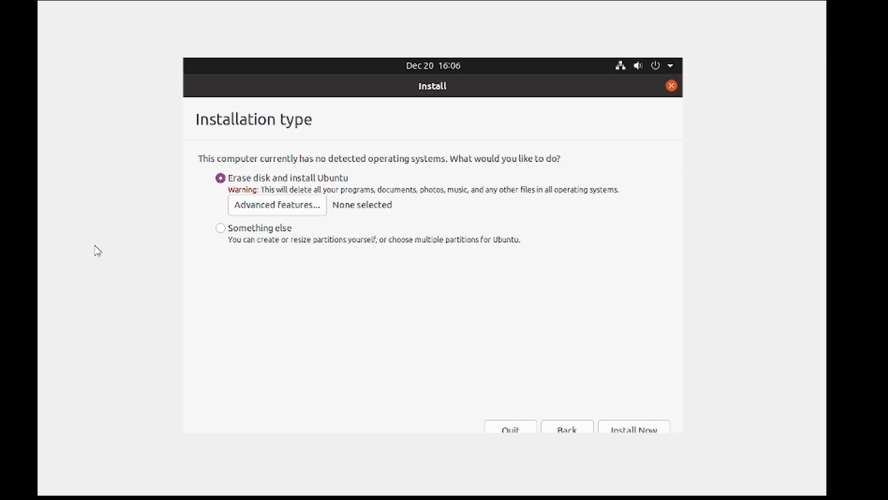
Erase the virtual disk to install Ubuntu, accept the disk changes, and keep New York as the location.
{"action": "left_click", "coordinate": [639, 430]}
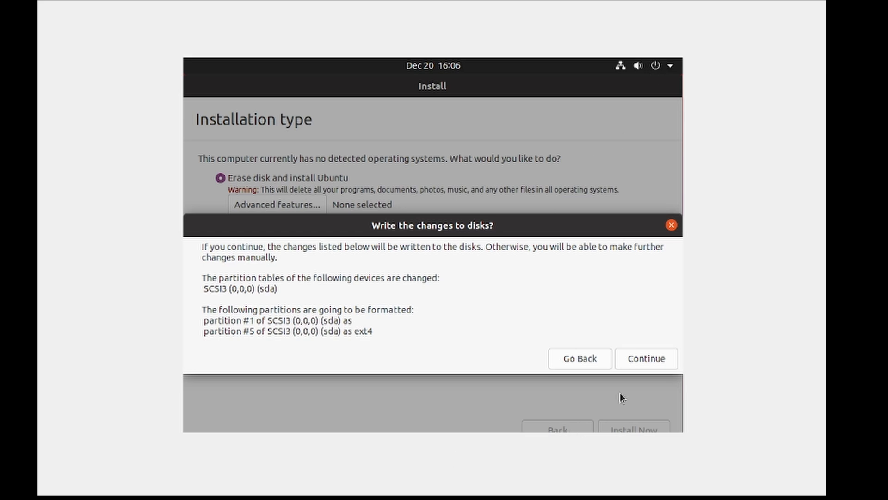
{"action": "left_click", "coordinate": [646, 357]}
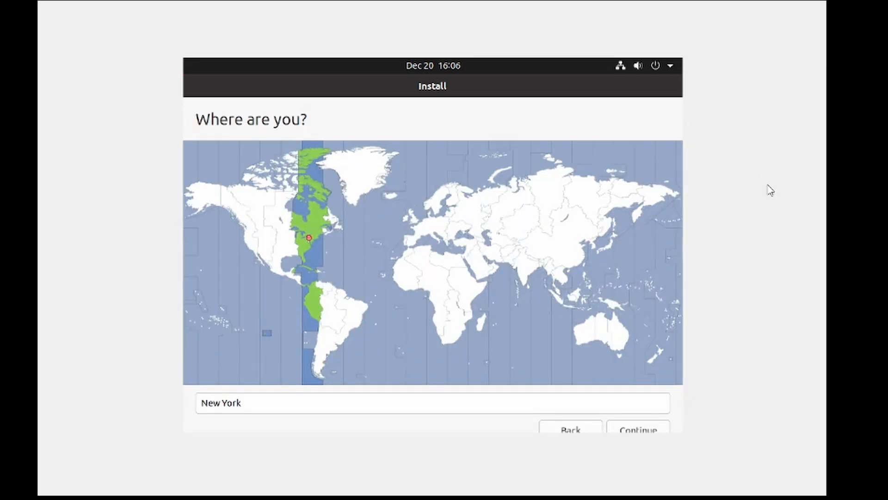
{"action": "left_click", "coordinate": [635, 431]}
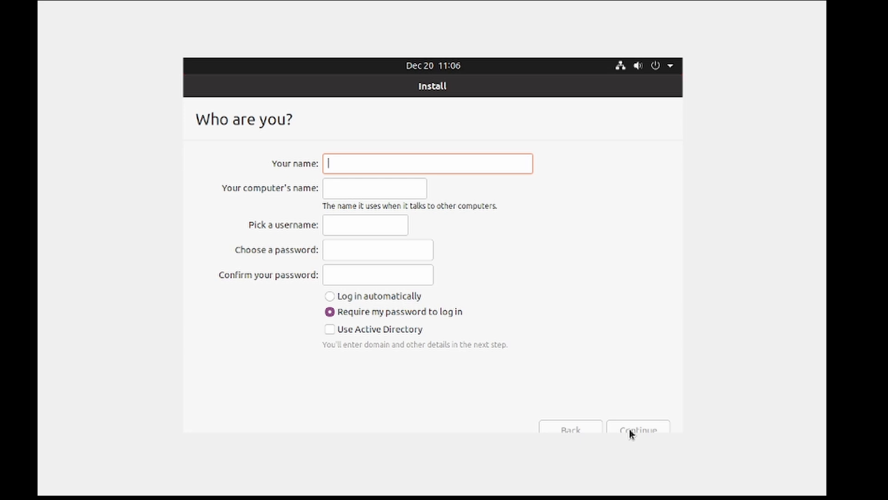
Set up the Ubuntu account with the name user, enter and confirm the account password, and continue the installation.
{"action": "type", "text": "user"}
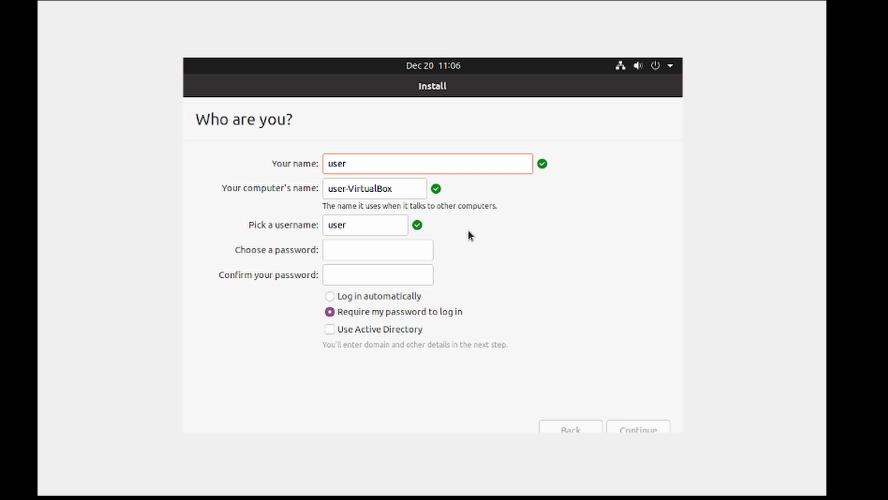
{"action": "left_click", "coordinate": [413, 250]}
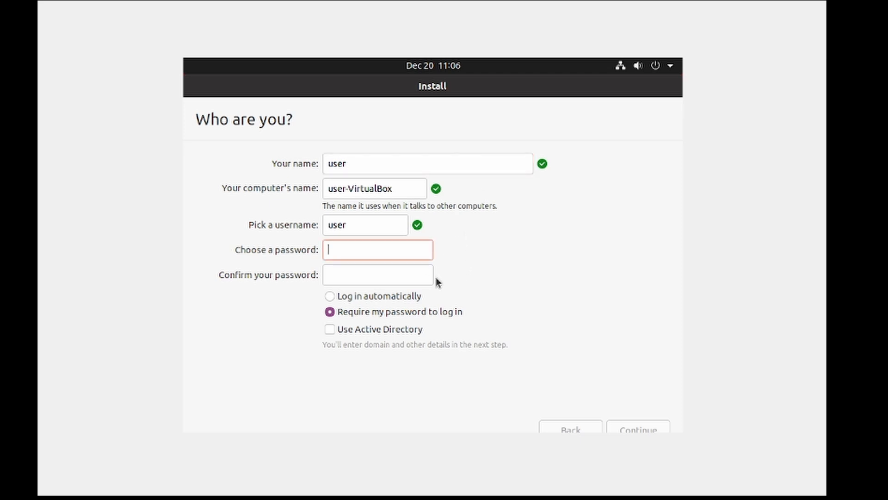
{"action": "type", "text": "123"}
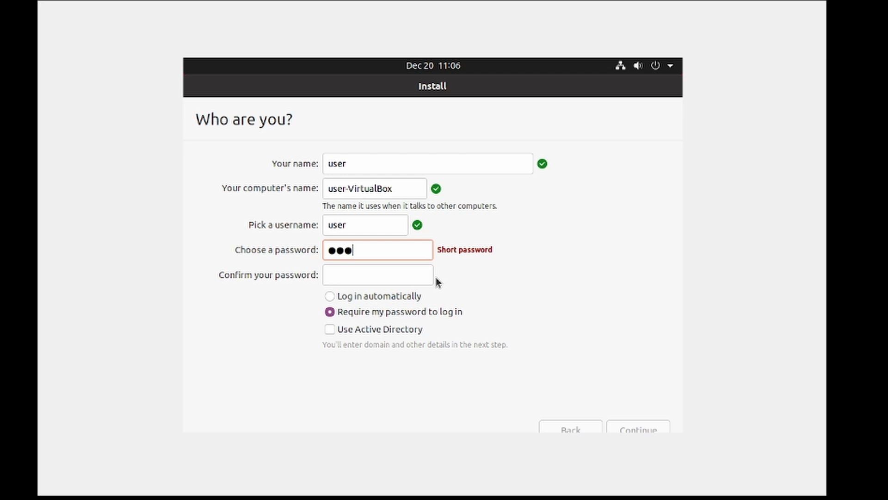
{"action": "type", "text": "4"}
{"action": "key", "text": "Tab"}
{"action": "type", "text": "12"}
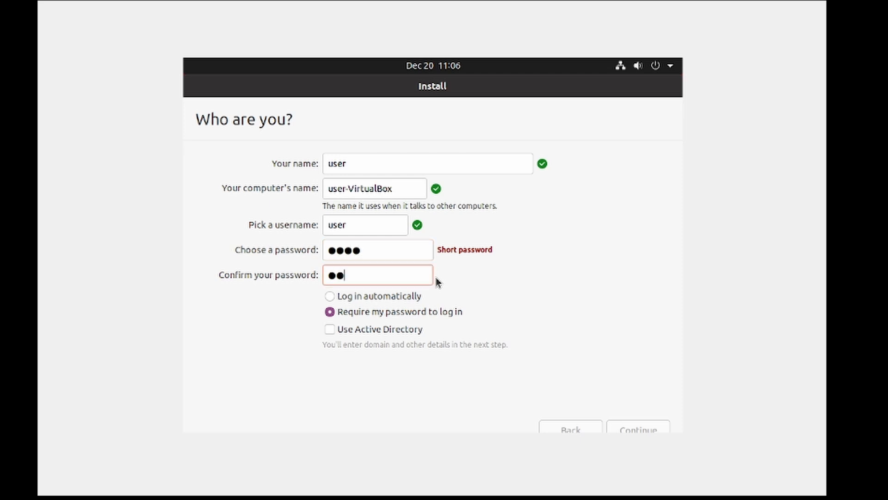
{"action": "type", "text": "34"}
{"action": "left_click", "coordinate": [638, 426]}
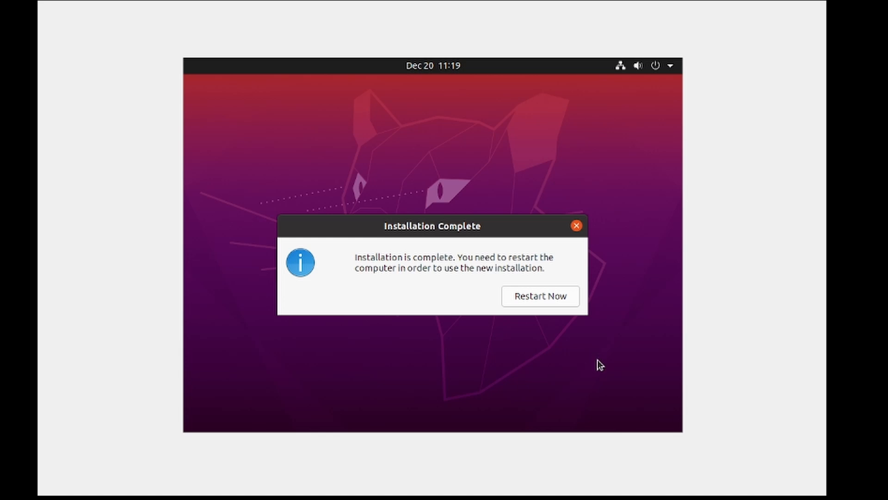
Restart the virtual machine after the installation and log in to the user account with the account password.
{"action": "left_click", "coordinate": [566, 304]}
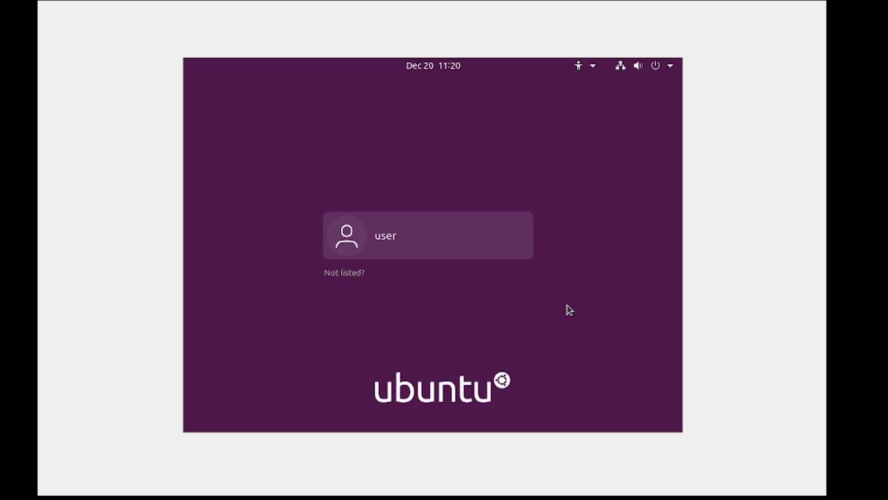
{"action": "left_click", "coordinate": [411, 249]}
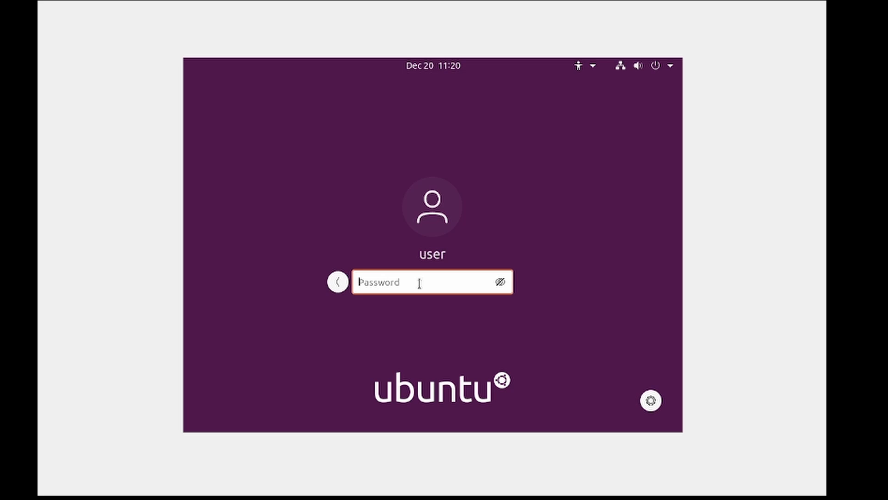
{"action": "type", "text": "●●●●"}
{"action": "key", "text": "Return"}
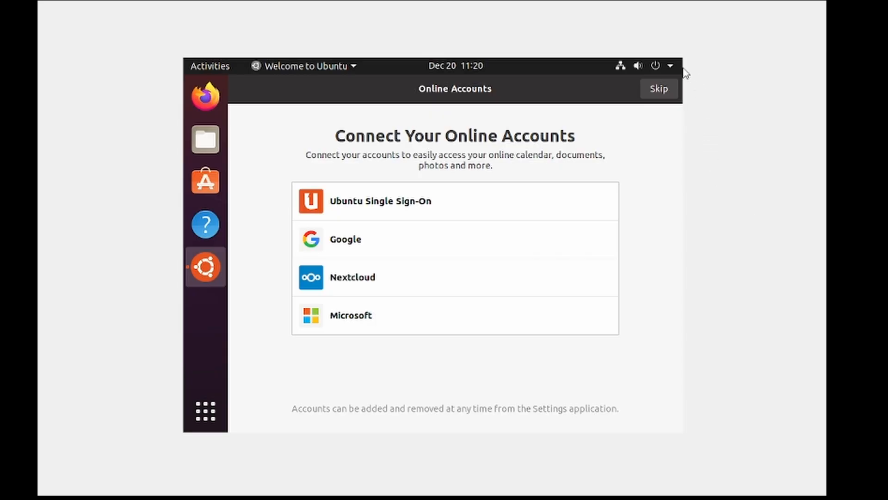
Finish the Ubuntu welcome setup, skipping online accounts and Livepatch, declining to send system info, and leaving Location Services off.
{"action": "left_click", "coordinate": [667, 93]}
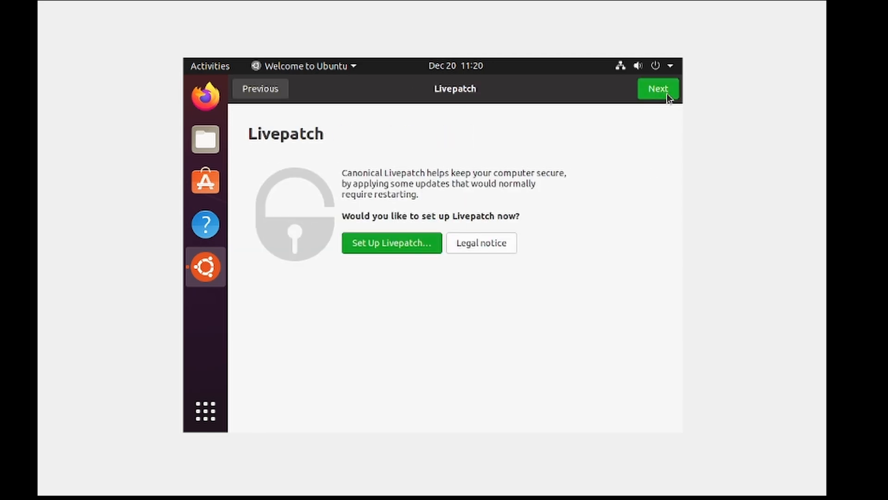
{"action": "left_click", "coordinate": [667, 93]}
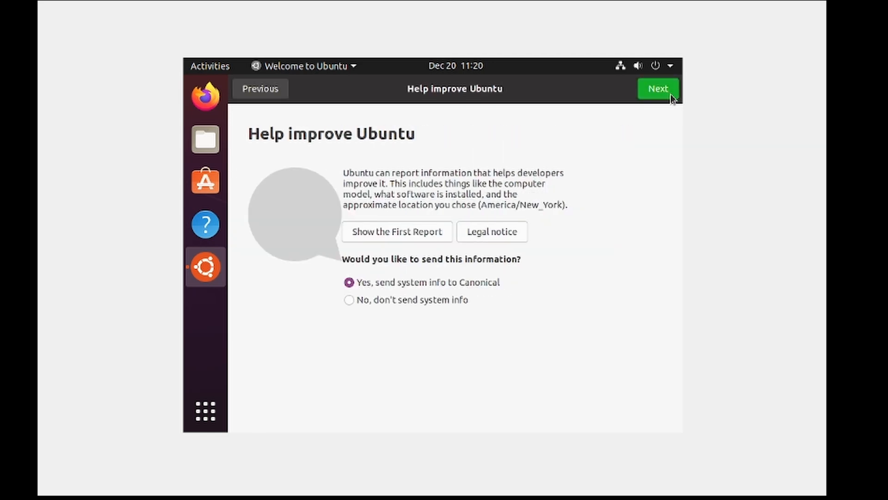
{"action": "left_click", "coordinate": [466, 301]}
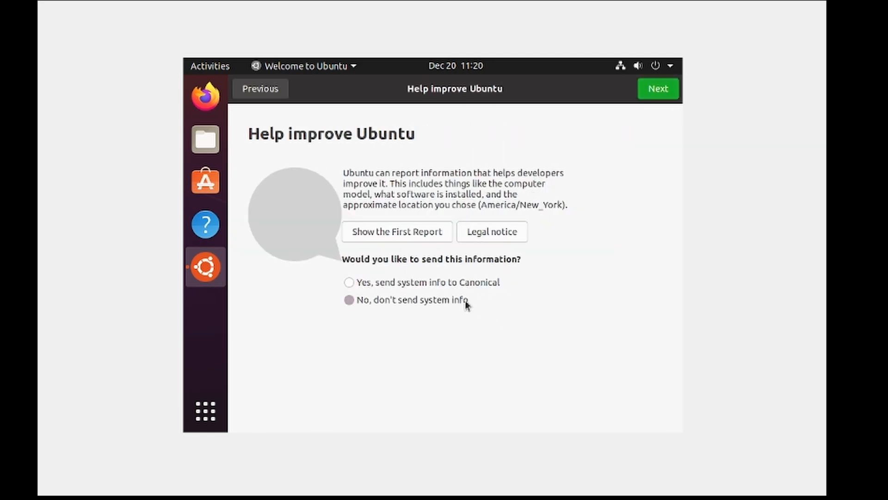
{"action": "left_click", "coordinate": [662, 92]}
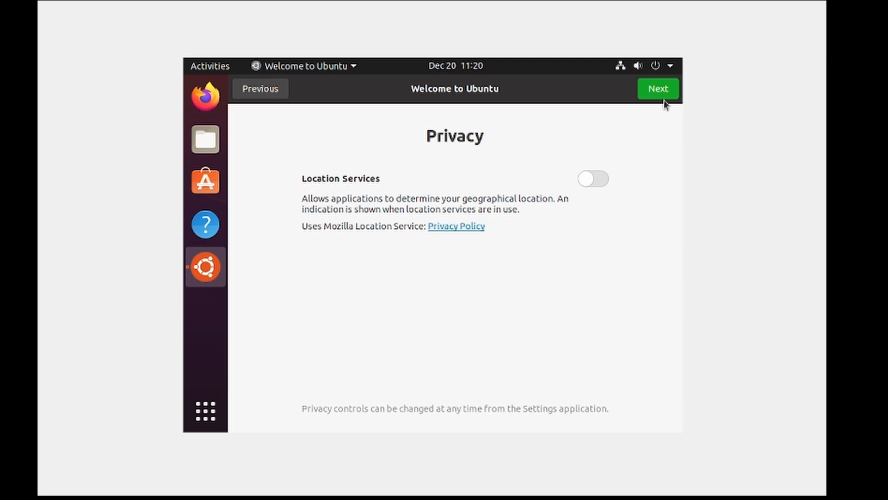
{"action": "left_click", "coordinate": [662, 93]}
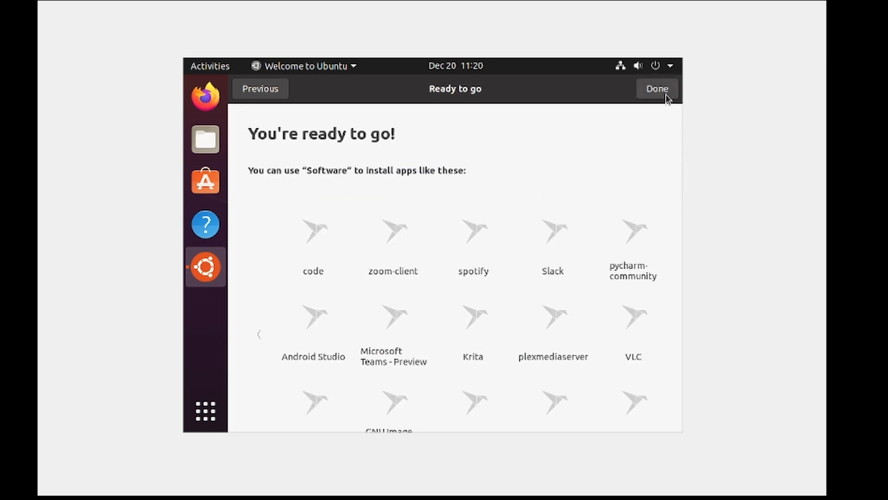
{"action": "left_click", "coordinate": [665, 94]}
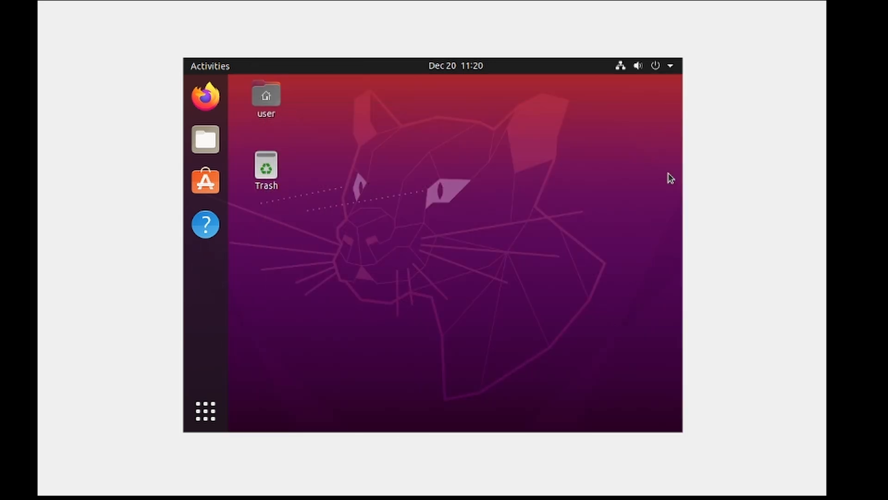
Set Ubuntu's display resolution to 1280 × 800 (16:10), keep the change, and close the settings.
{"action": "left_click", "coordinate": [671, 65]}
{"action": "left_click", "coordinate": [535, 161]}
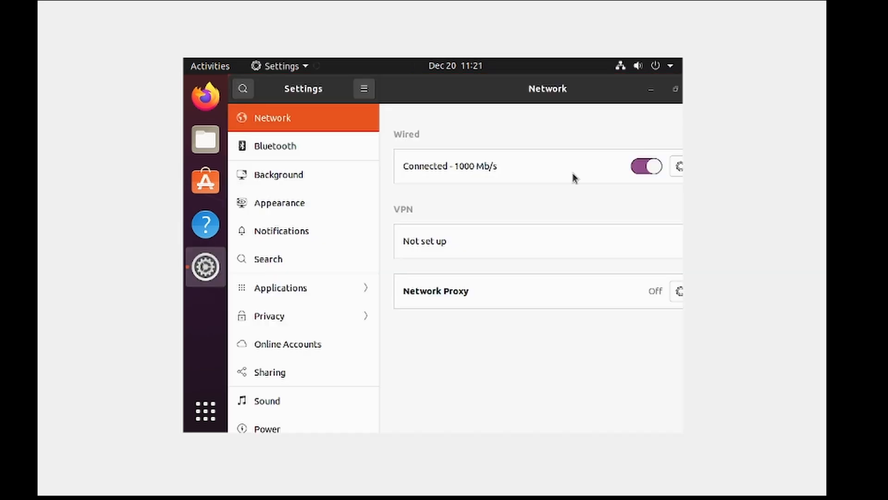
{"action": "scroll", "coordinate": [302, 385], "scroll_direction": "down", "scroll_amount": 3}
{"action": "scroll", "coordinate": [302, 390], "scroll_direction": "down", "scroll_amount": 3}
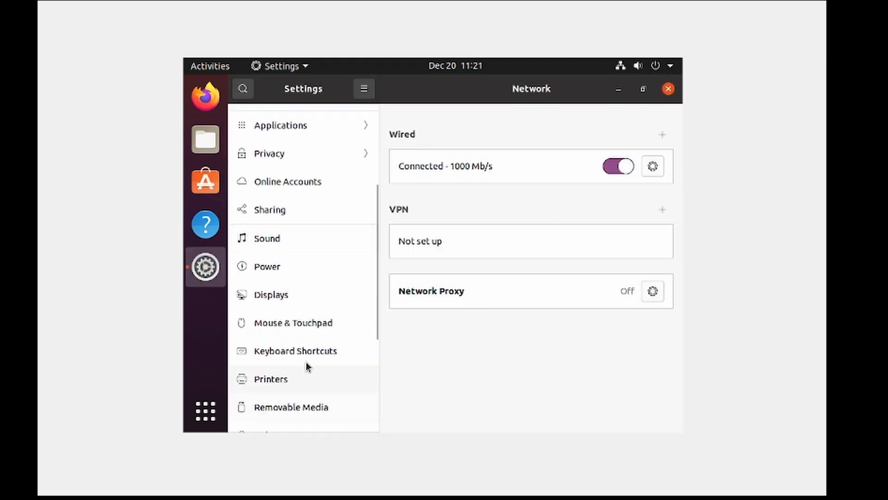
{"action": "left_click", "coordinate": [309, 294]}
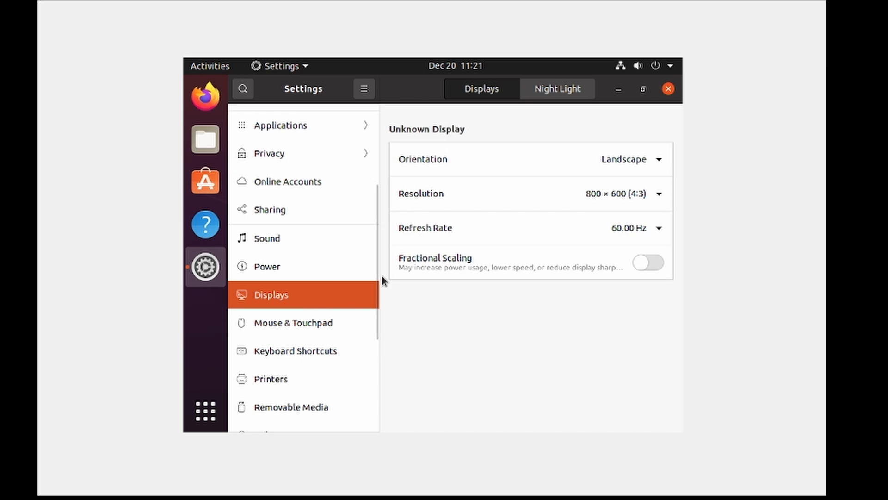
{"action": "left_click", "coordinate": [640, 192]}
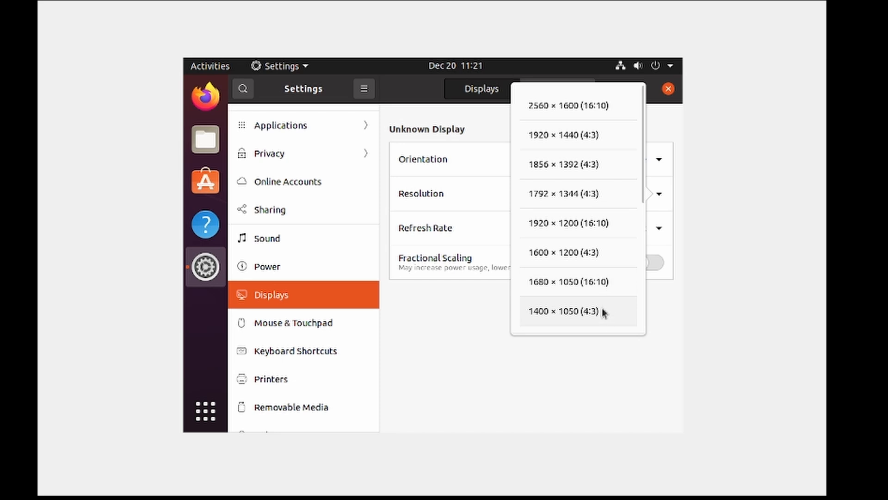
{"action": "scroll", "coordinate": [600, 292], "scroll_direction": "down", "scroll_amount": 1}
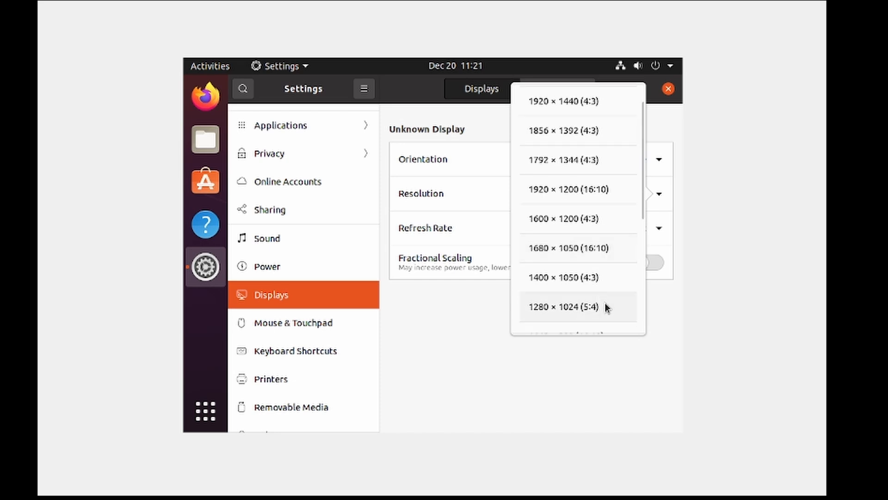
{"action": "scroll", "coordinate": [603, 254], "scroll_direction": "down", "scroll_amount": 3}
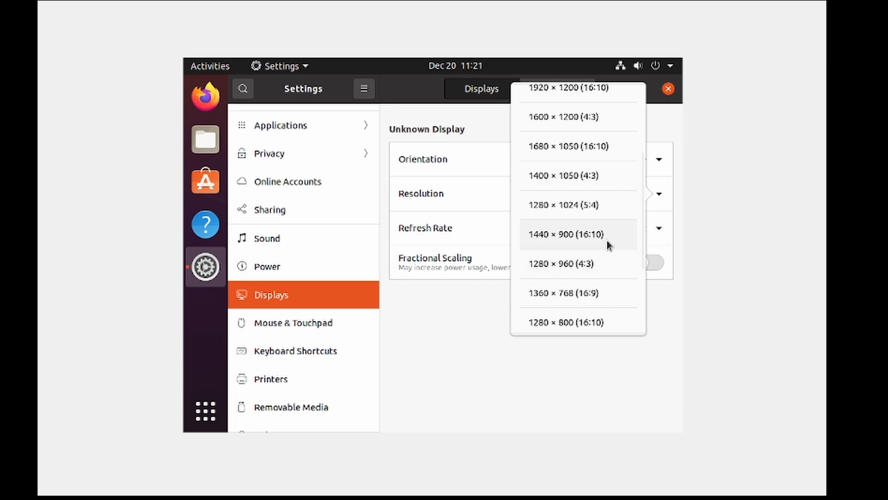
{"action": "left_click", "coordinate": [604, 326]}
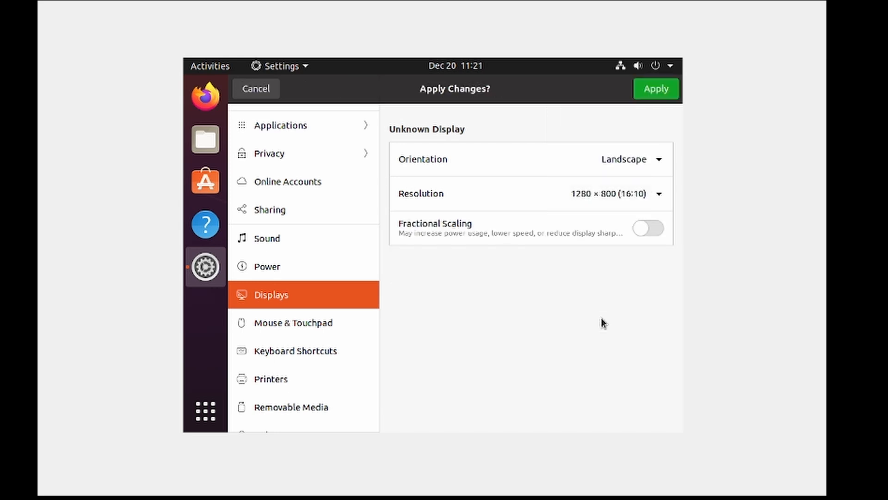
{"action": "left_click", "coordinate": [656, 93]}
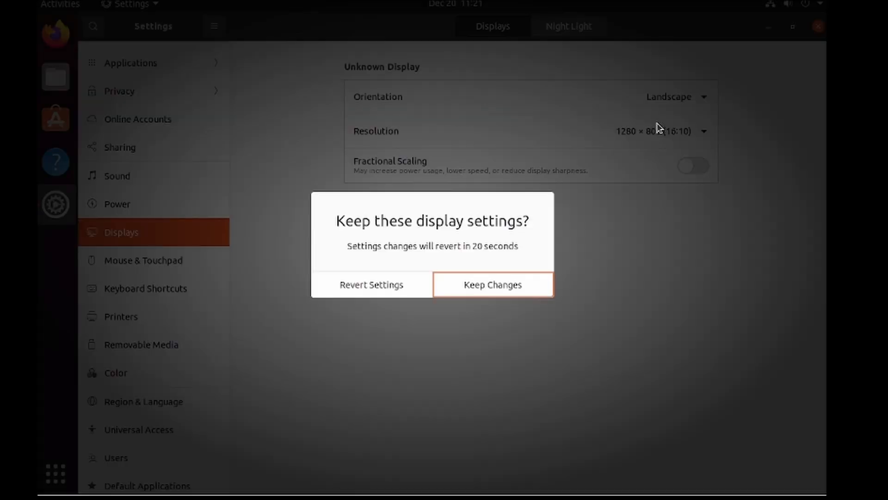
{"action": "left_click", "coordinate": [514, 291]}
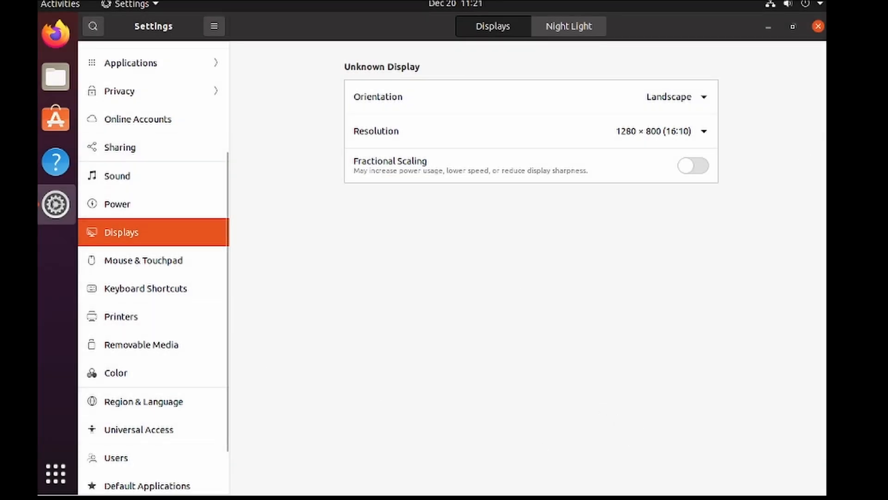
{"action": "left_click", "coordinate": [818, 26]}
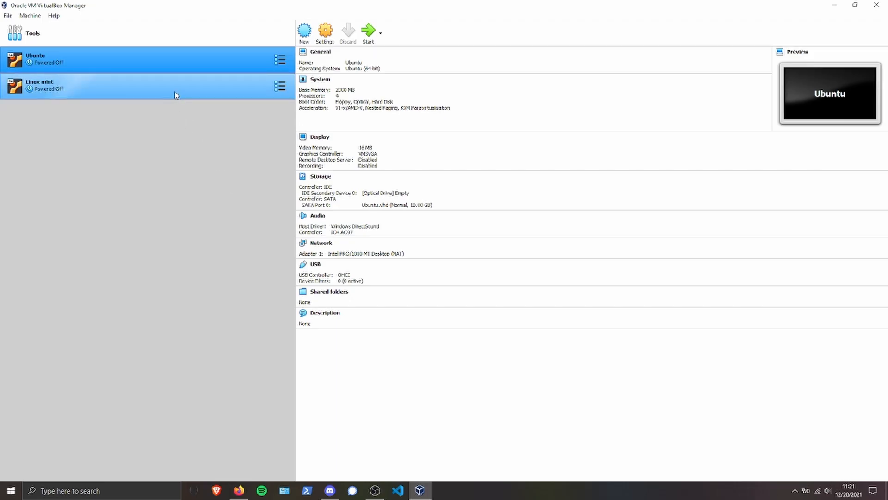
Launch the Linux mint virtual machine and choose linuxmint-20.2-cinnamon-64bit from the OS folder as its start-up disk.
{"action": "left_click", "coordinate": [175, 92]}
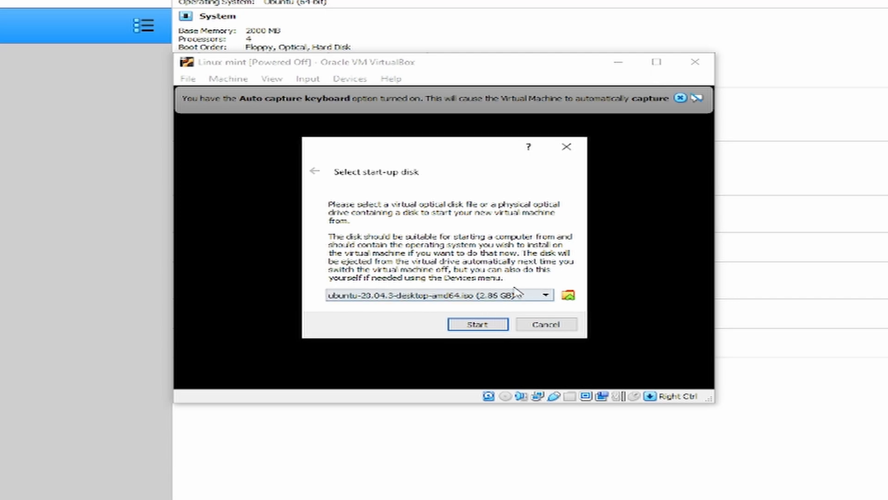
{"action": "left_click", "coordinate": [568, 296]}
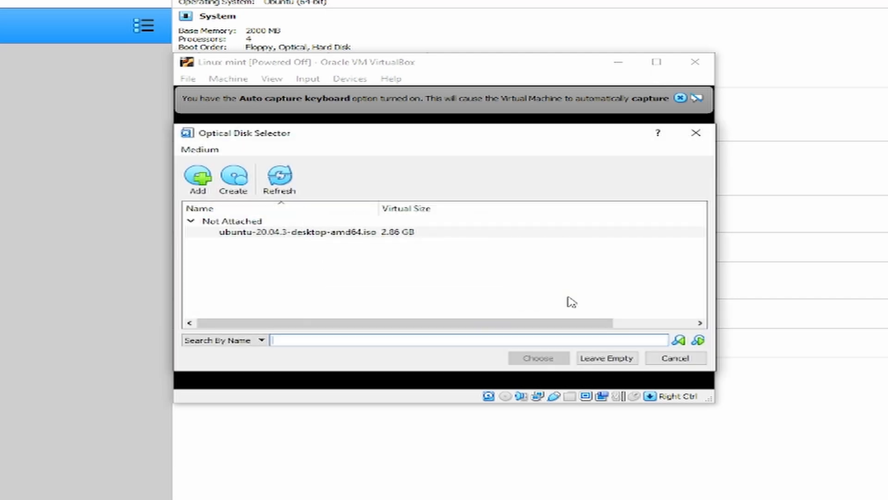
{"action": "left_click", "coordinate": [198, 177]}
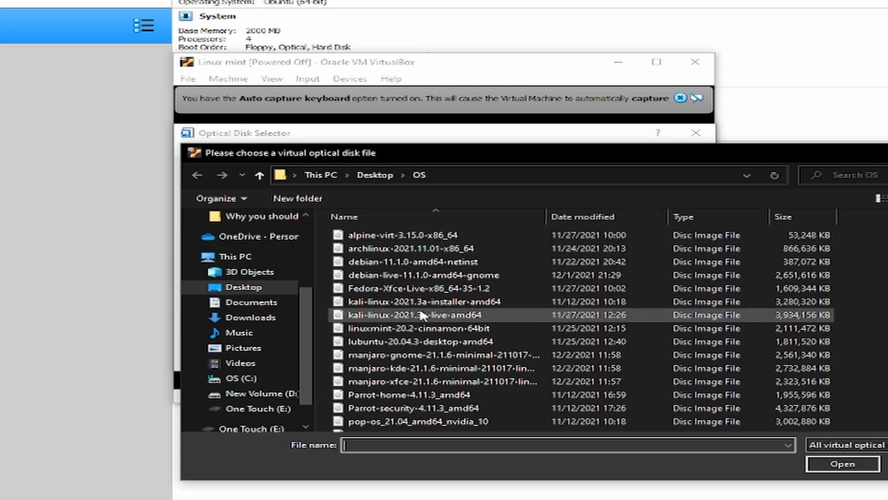
{"action": "left_click", "coordinate": [422, 327]}
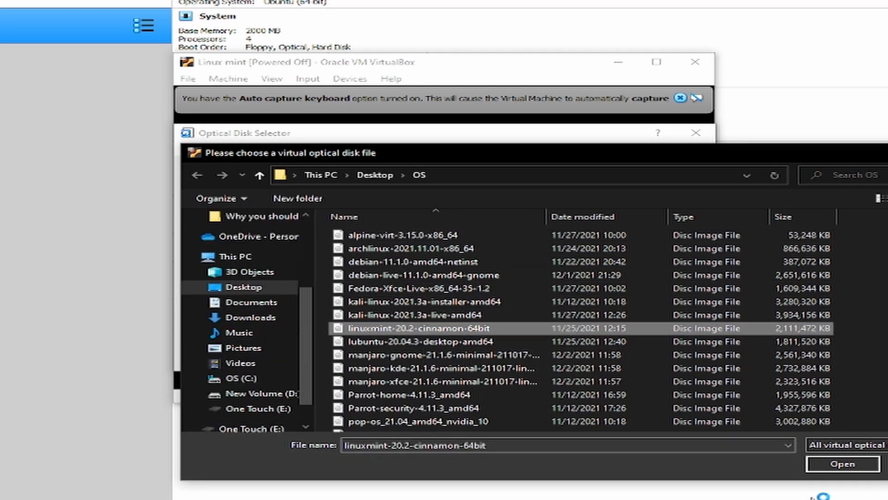
{"action": "left_click", "coordinate": [828, 465]}
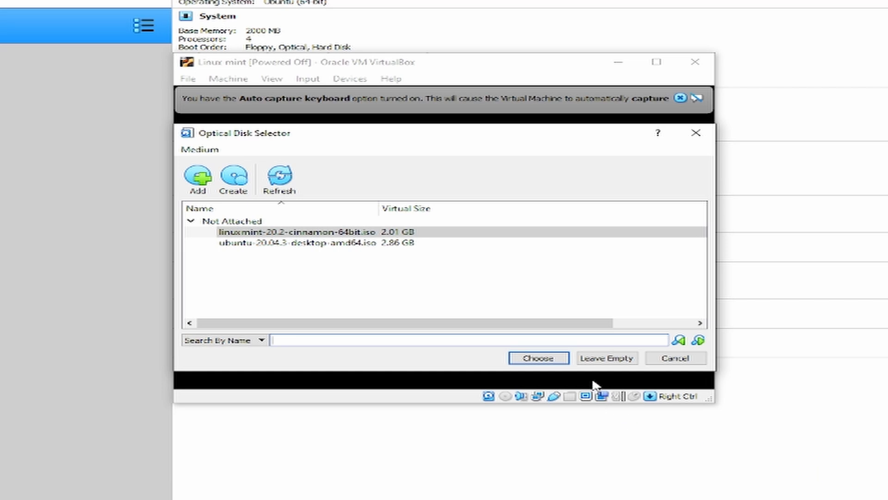
{"action": "left_click", "coordinate": [550, 359]}
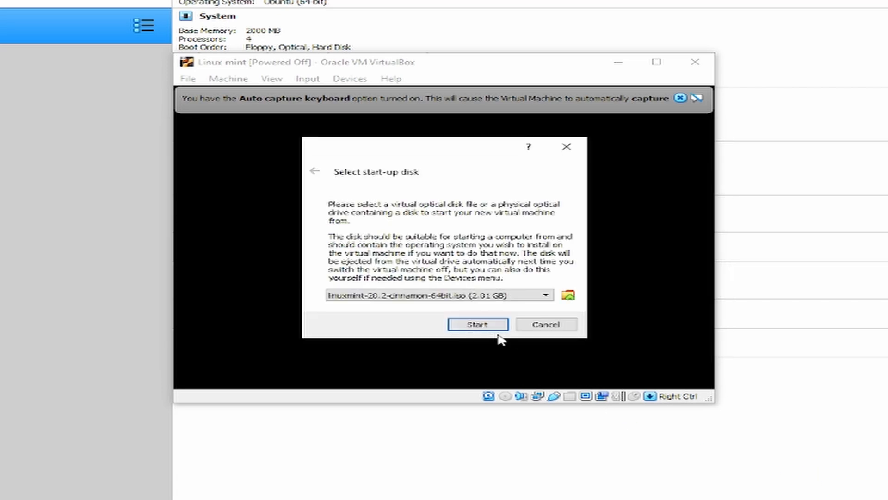
Start the Linux mint machine from the selected disk, maximize its window, capture input, and boot the Start Linux Mint entry.
{"action": "left_click", "coordinate": [494, 326]}
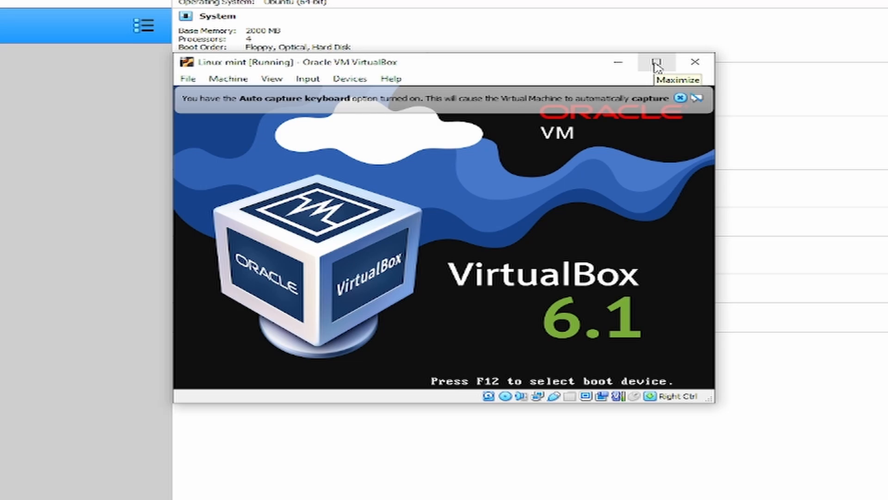
{"action": "left_click", "coordinate": [654, 64]}
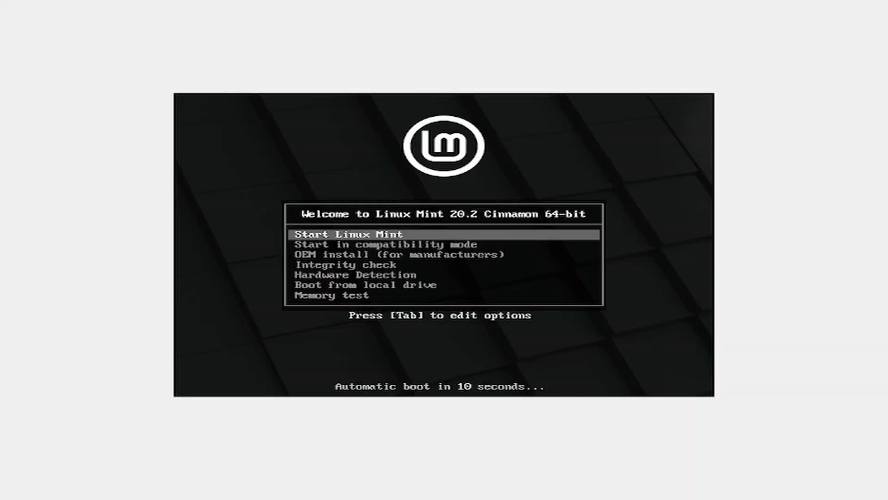
{"action": "left_click", "coordinate": [684, 204]}
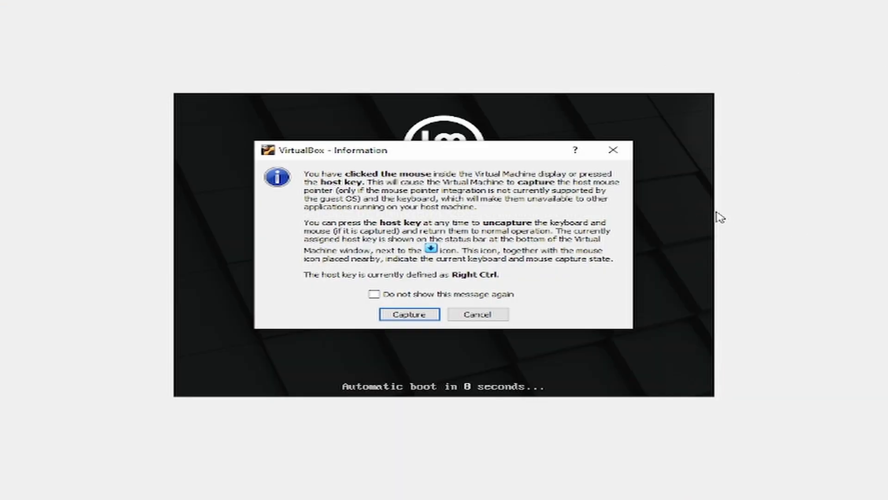
{"action": "left_click", "coordinate": [388, 314]}
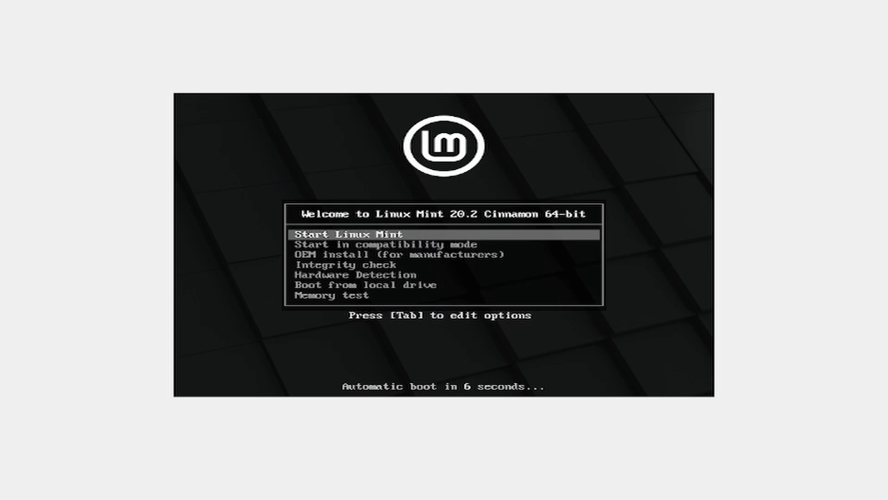
{"action": "key", "text": "Down"}
{"action": "key", "text": "Up"}
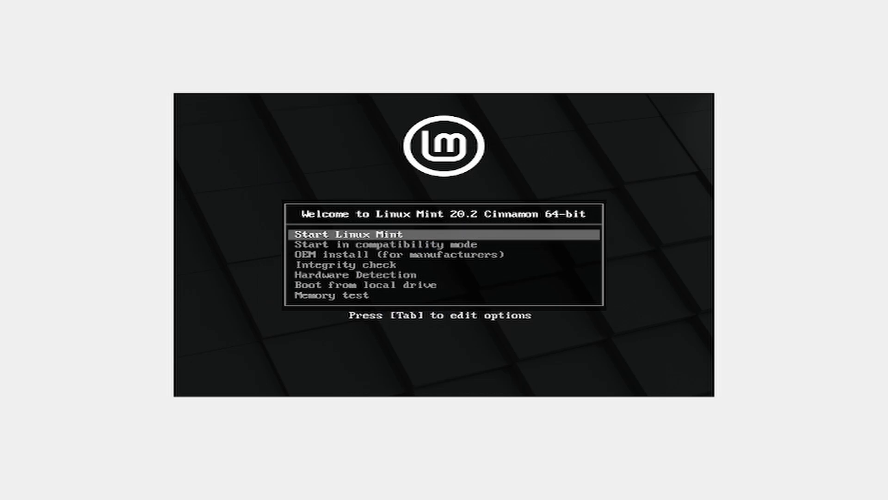
{"action": "key", "text": "Down"}
{"action": "key", "text": "Down"}
{"action": "key", "text": "Up"}
{"action": "key", "text": "Up"}
{"action": "key", "text": "Return"}
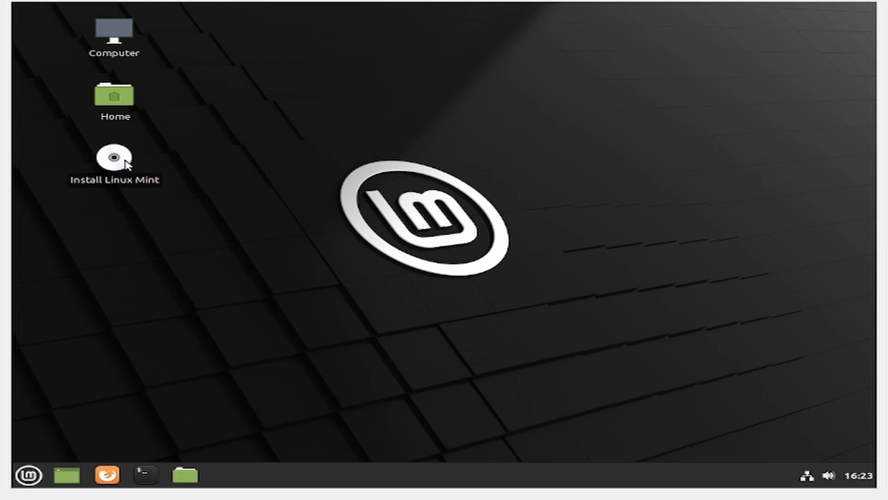
Try to install Linux Mint with English and the English (US) keyboard layout, then quit the installer at the Multimedia codecs page.
{"action": "double_click", "coordinate": [127, 165]}
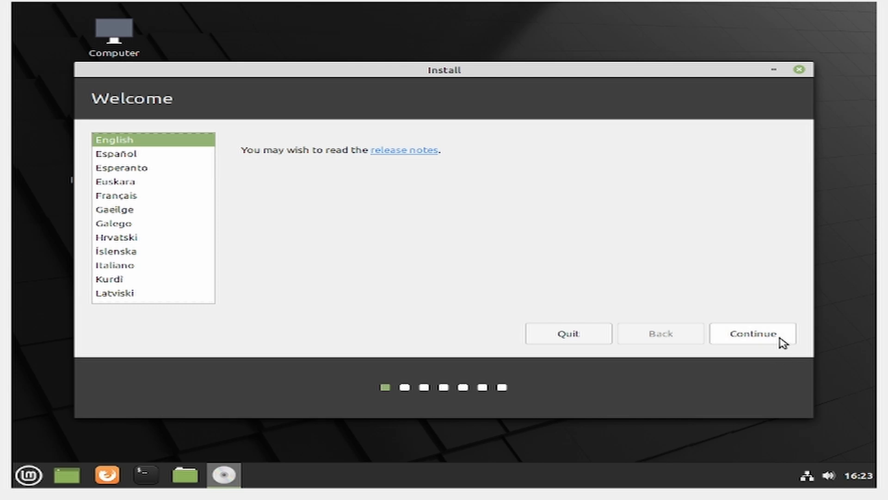
{"action": "left_click", "coordinate": [779, 337]}
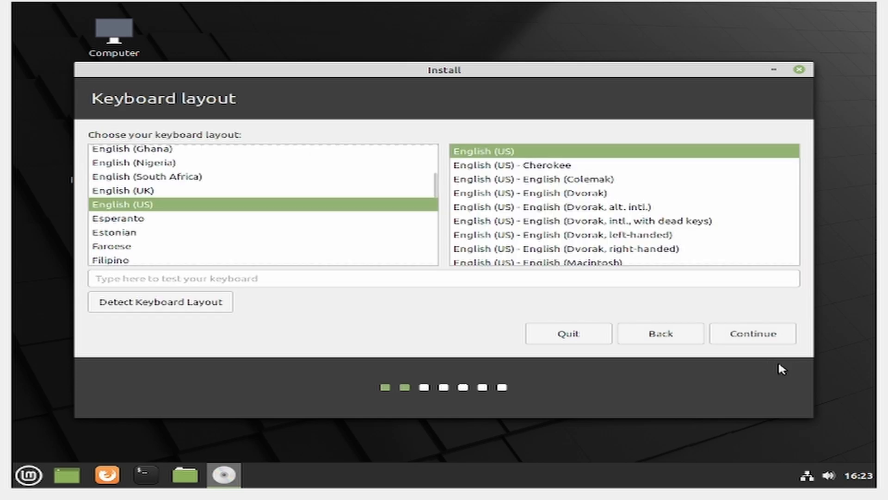
{"action": "left_click", "coordinate": [769, 339]}
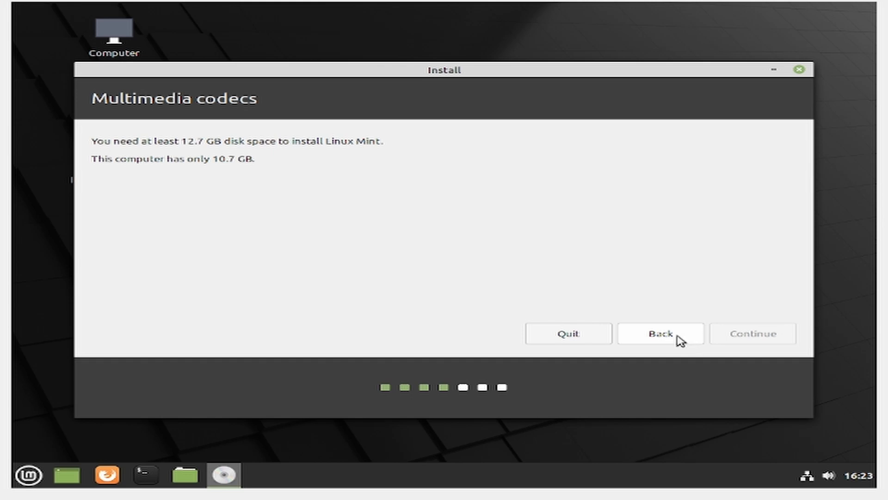
{"action": "left_click", "coordinate": [610, 336]}
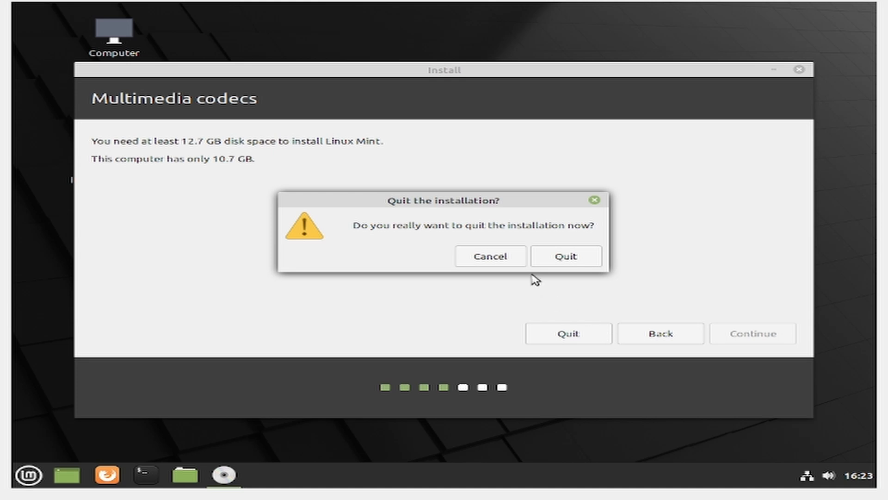
{"action": "left_click", "coordinate": [570, 256]}
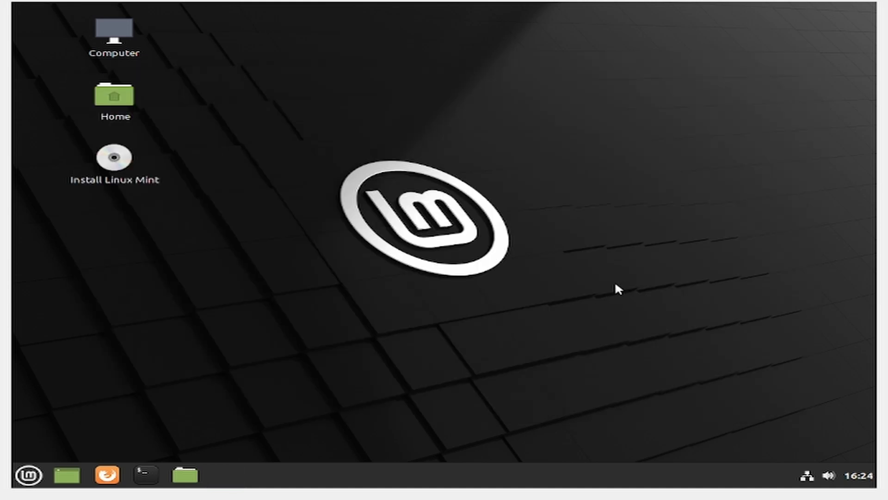
Browse Linux Mint's application list and shut down the live system.
{"action": "left_click_drag", "start_coordinate": [742, 87], "coordinate": [281, 320]}
{"action": "left_click", "coordinate": [29, 477]}
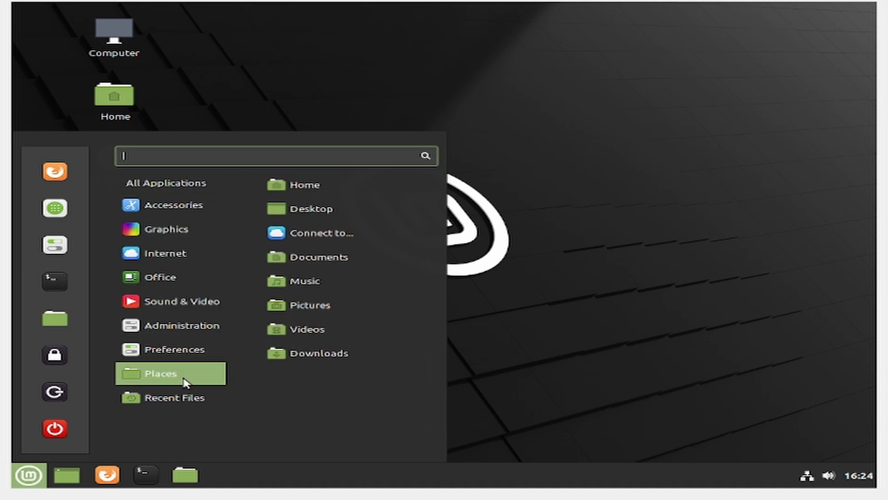
{"action": "scroll", "coordinate": [342, 310], "scroll_direction": "down", "scroll_amount": 5}
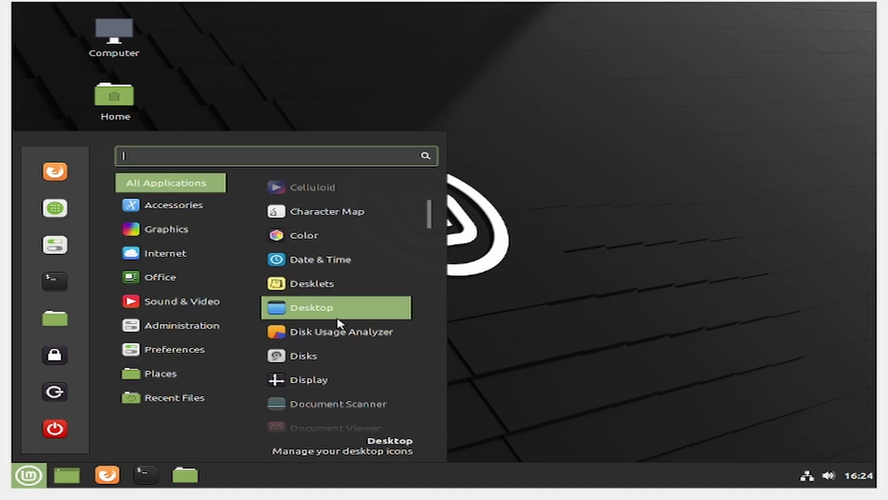
{"action": "scroll", "coordinate": [339, 370], "scroll_direction": "down", "scroll_amount": 4}
{"action": "scroll", "coordinate": [335, 363], "scroll_direction": "up", "scroll_amount": 5}
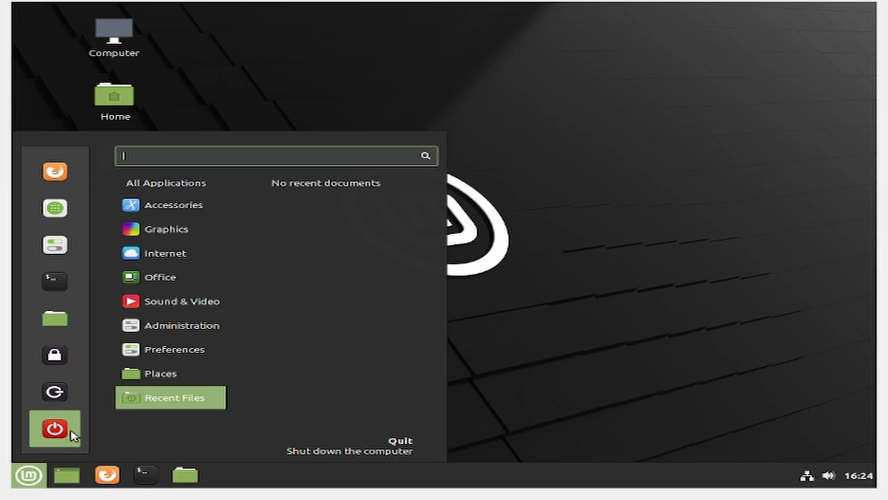
{"action": "left_click", "coordinate": [73, 436]}
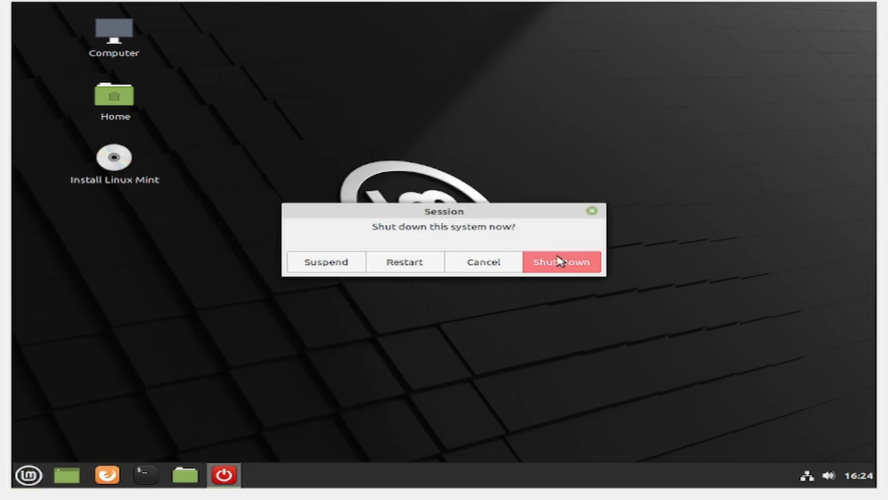
{"action": "left_click", "coordinate": [558, 259]}
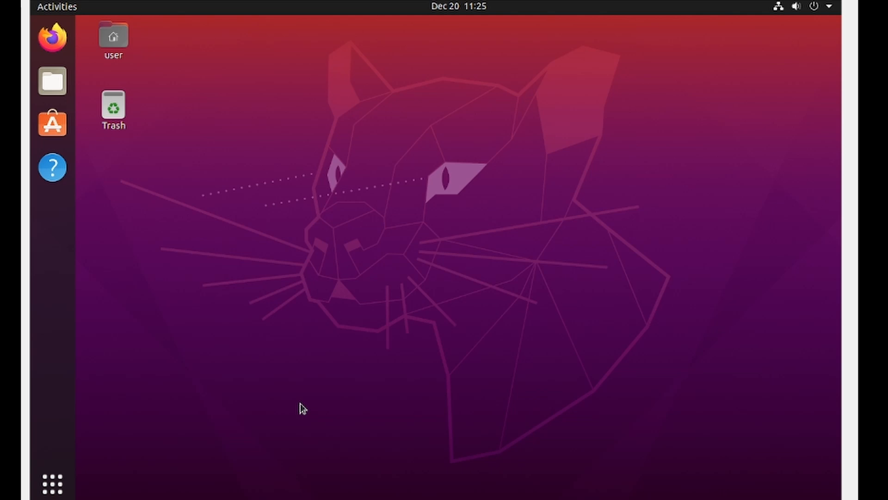
In the Ubuntu virtual machine, search the applications for "ter" and open Terminal.
{"action": "left_click", "coordinate": [53, 485]}
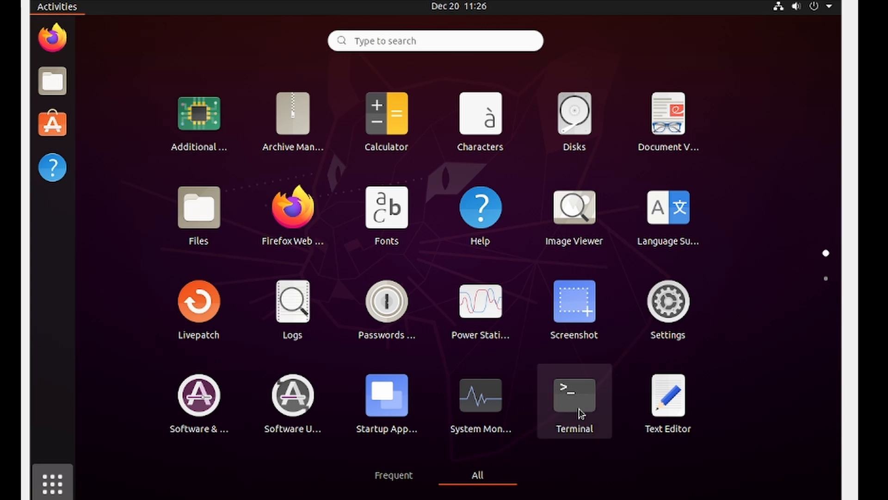
{"action": "left_click", "coordinate": [418, 41]}
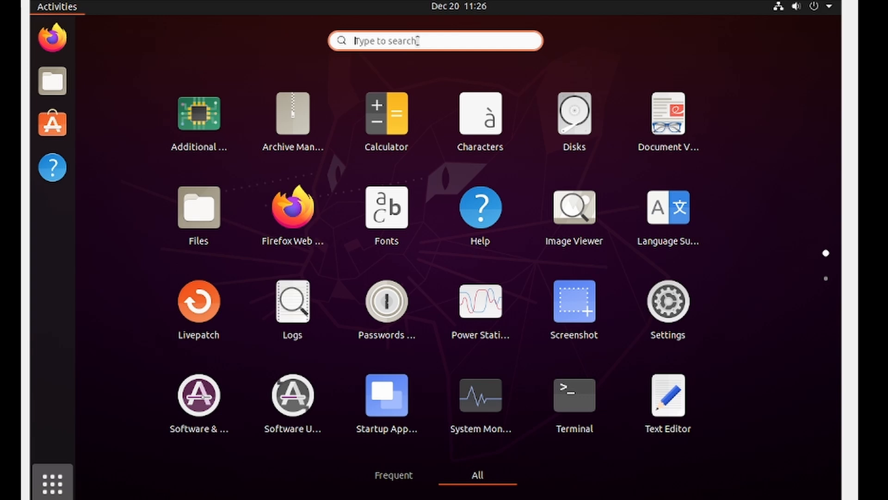
{"action": "type", "text": "ter"}
{"action": "key", "text": "Return"}
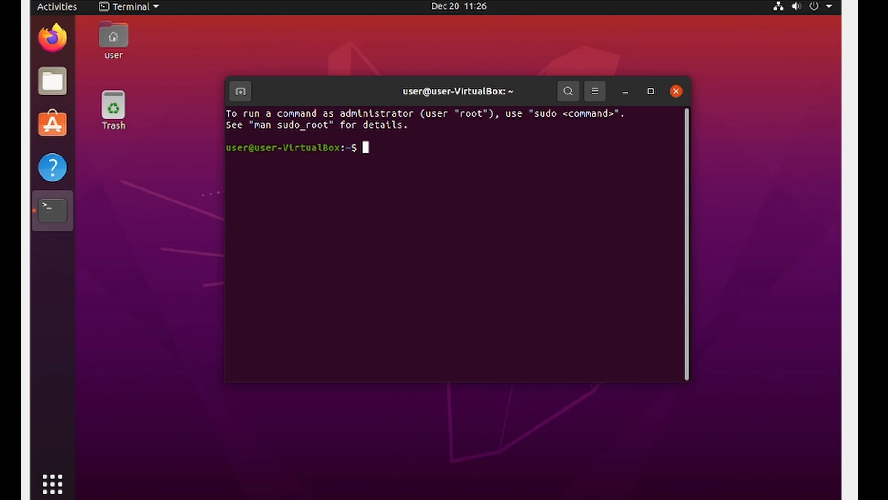
Launch Ubuntu Software, dismiss the Software Updater dialog without installing updates, and minimize the Ubuntu Software window.
{"action": "left_click", "coordinate": [56, 125]}
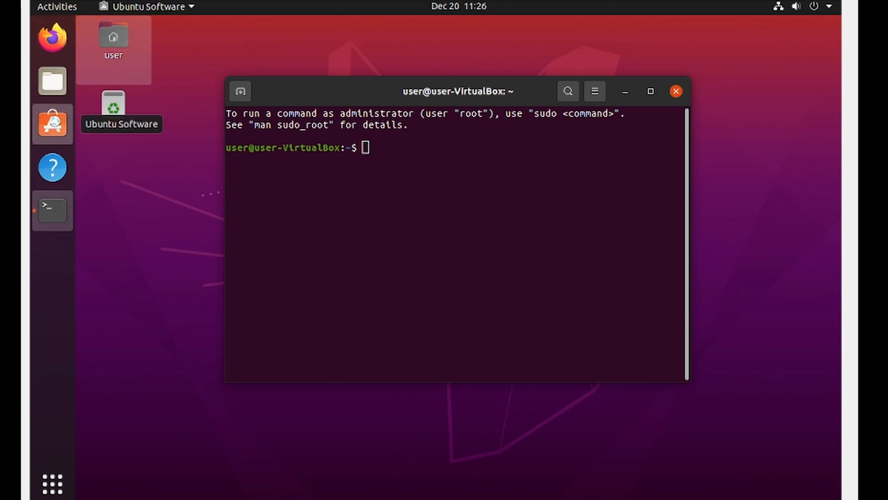
{"action": "left_click", "coordinate": [320, 256]}
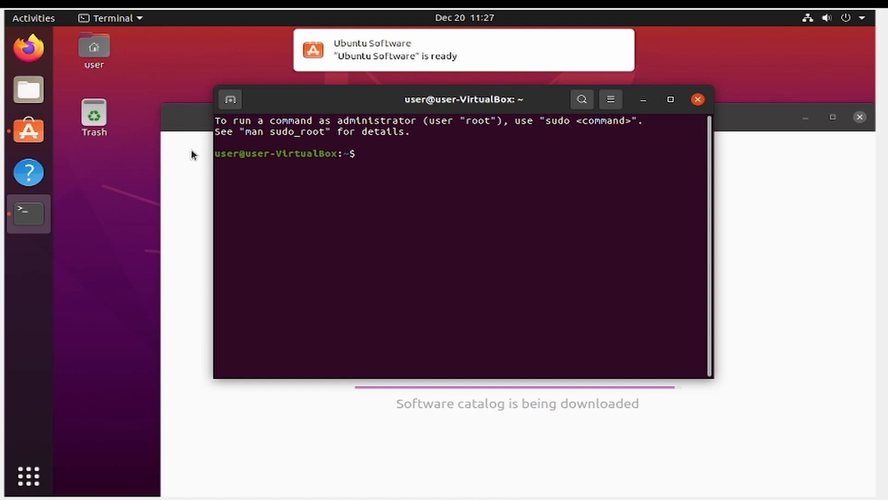
{"action": "left_click_drag", "start_coordinate": [195, 113], "coordinate": [132, 71]}
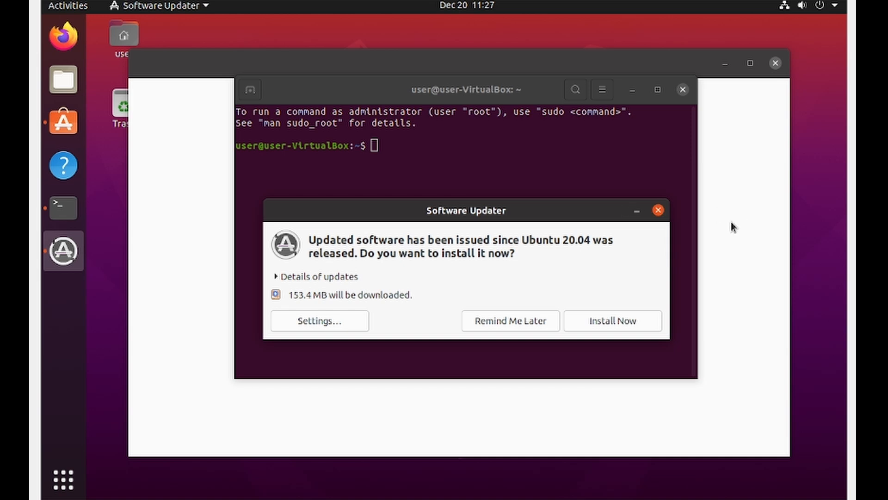
{"action": "left_click", "coordinate": [658, 211]}
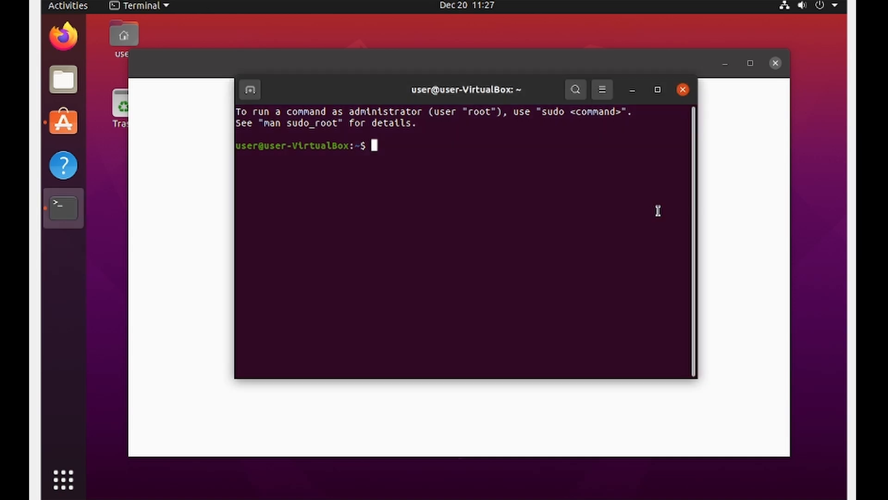
{"action": "left_click", "coordinate": [724, 64]}
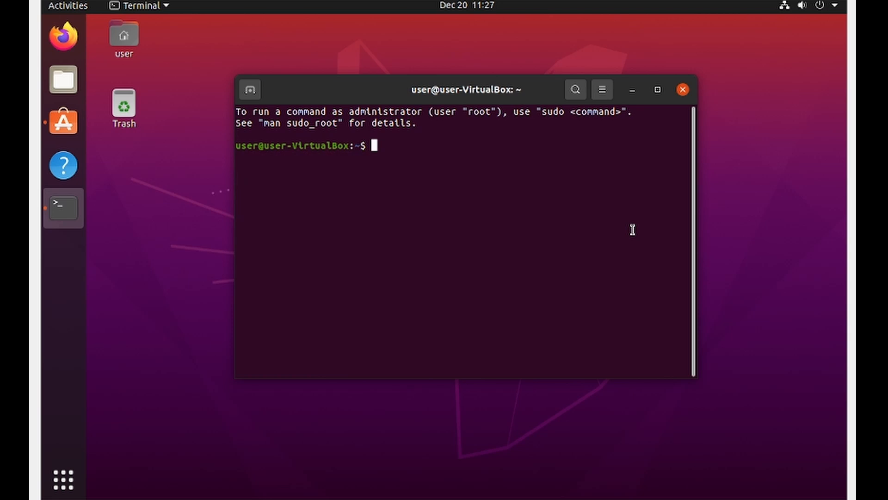
Clear the terminal and refresh the package lists with sudo apt update.
{"action": "key", "text": "ctrl+l"}
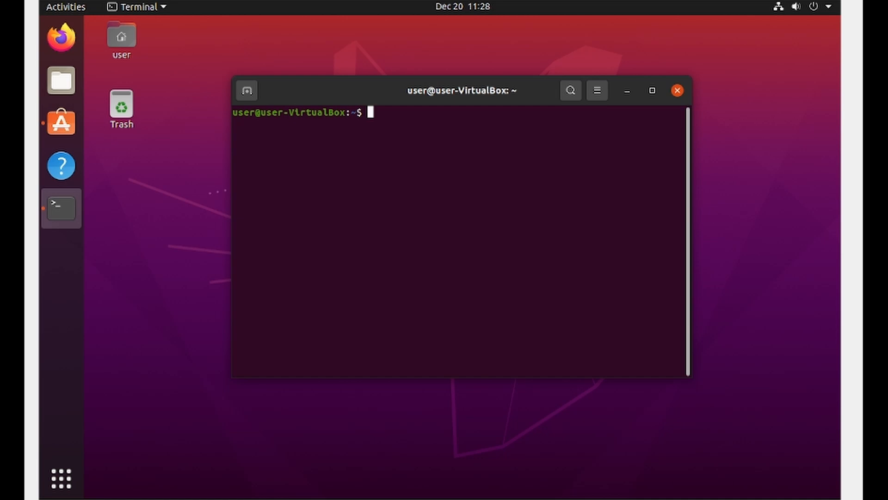
{"action": "type", "text": "sudo apt update"}
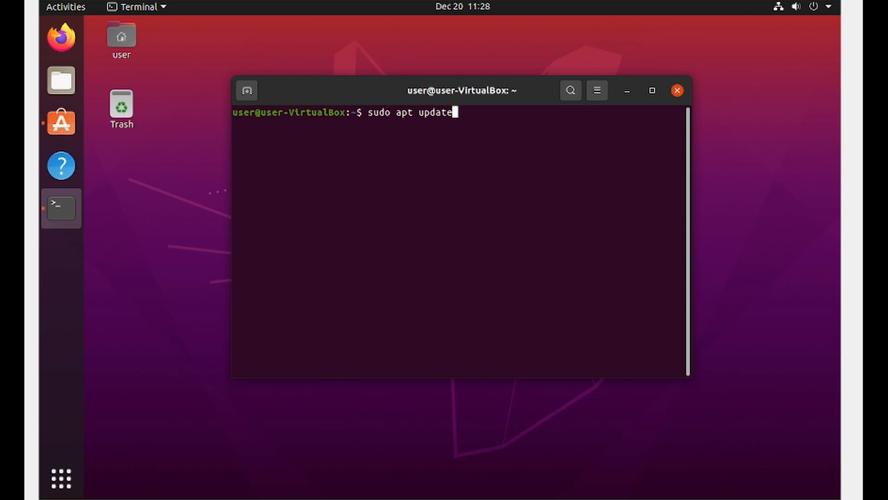
{"action": "key", "text": "Return"}
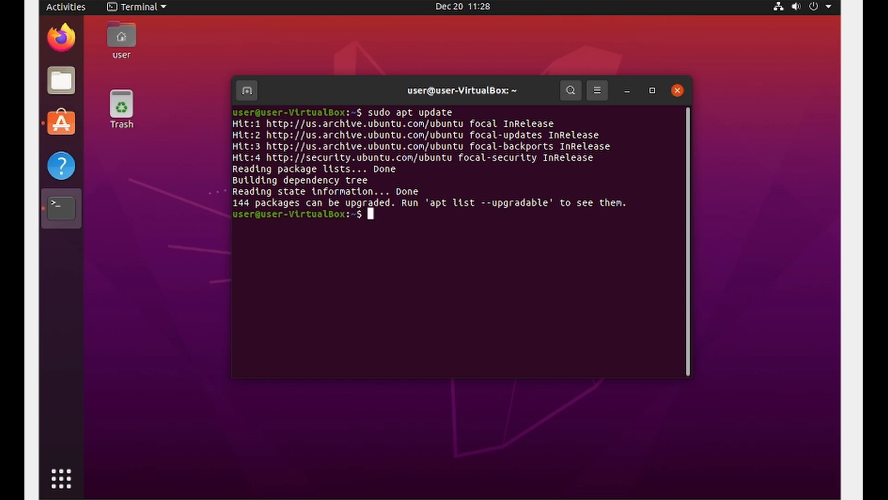
Upgrade the installed packages with sudo apt upgrade, answering y to continue.
{"action": "type", "text": "sudo apt upgra"}
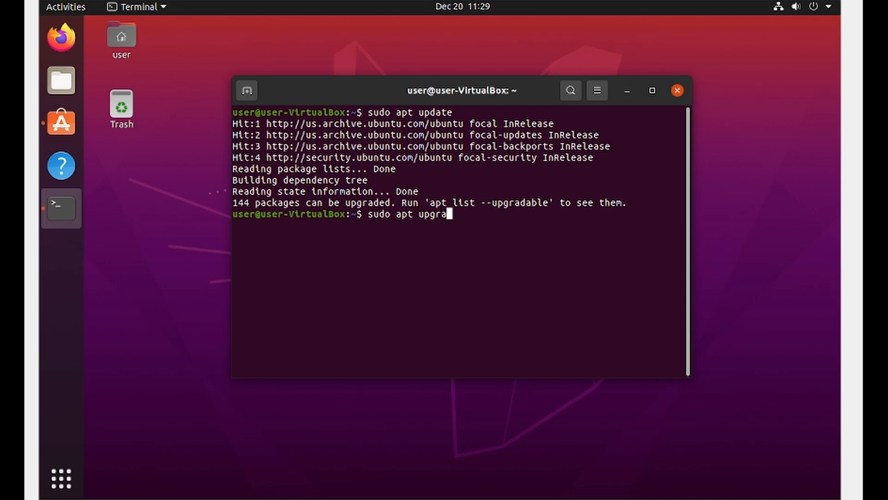
{"action": "type", "text": "de"}
{"action": "key", "text": "Return"}
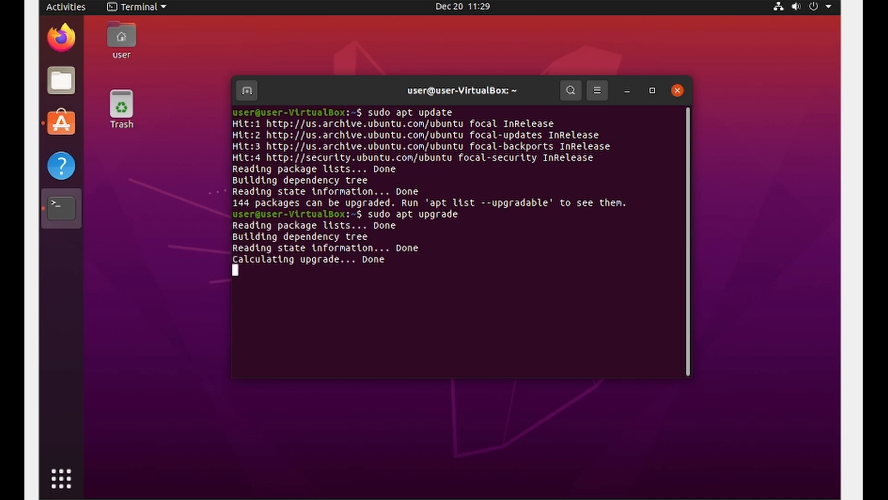
{"action": "type", "text": "y"}
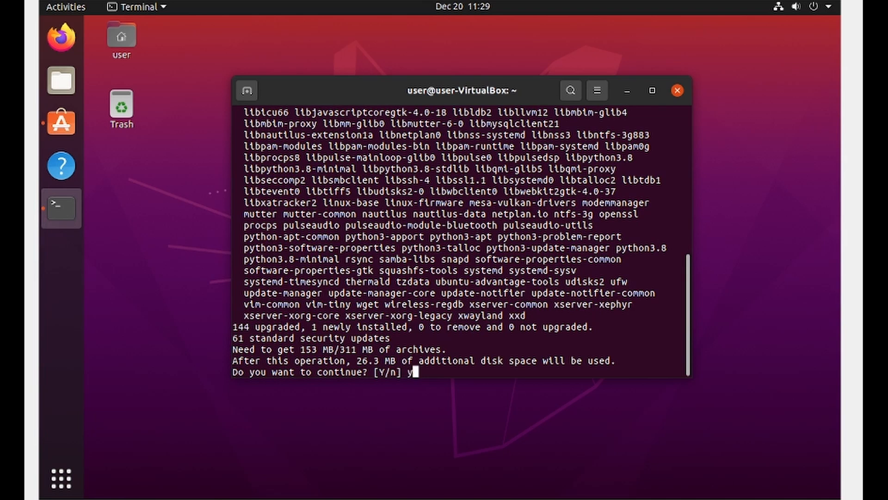
{"action": "key", "text": "Return"}
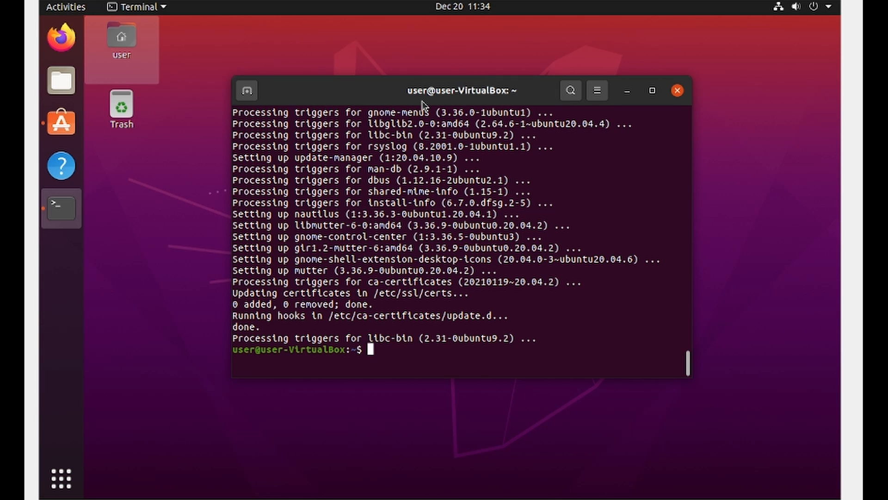
Clear the terminal and install Tilix with sudo apt install tilix, answering y to continue.
{"action": "type", "text": "clear"}
{"action": "key", "text": "Return"}
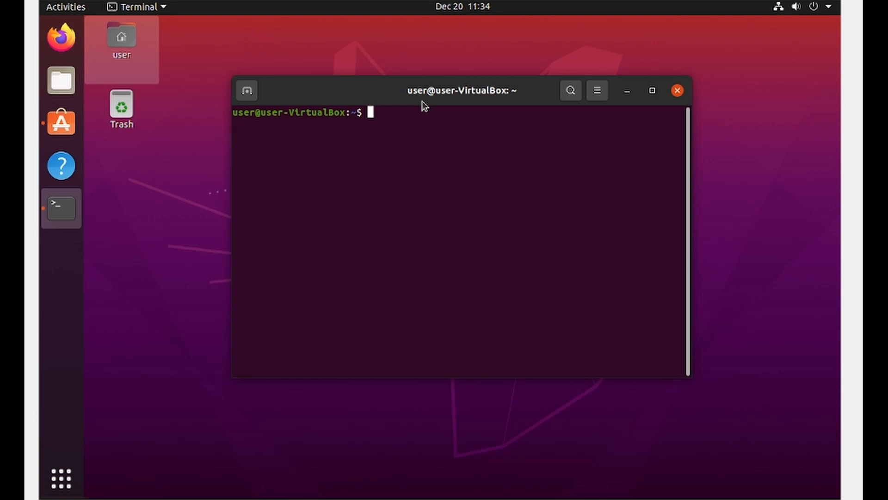
{"action": "type", "text": "sudo apt install "}
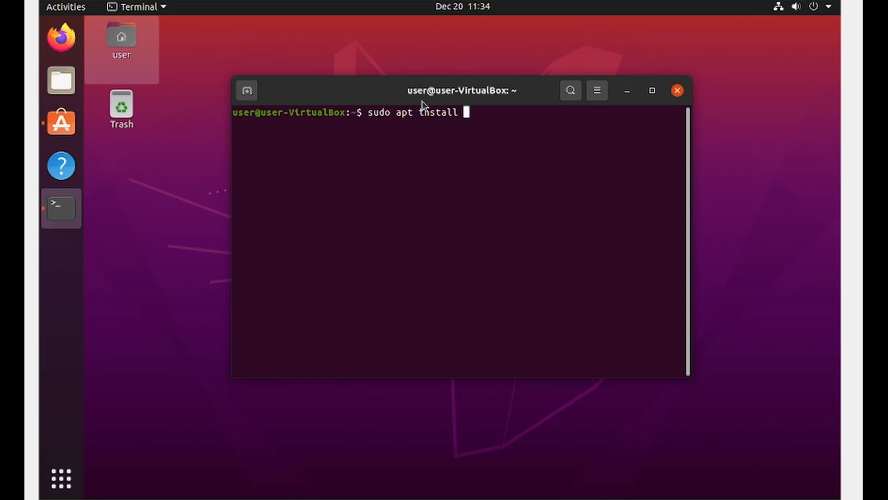
{"action": "type", "text": "tilix"}
{"action": "key", "text": "Return"}
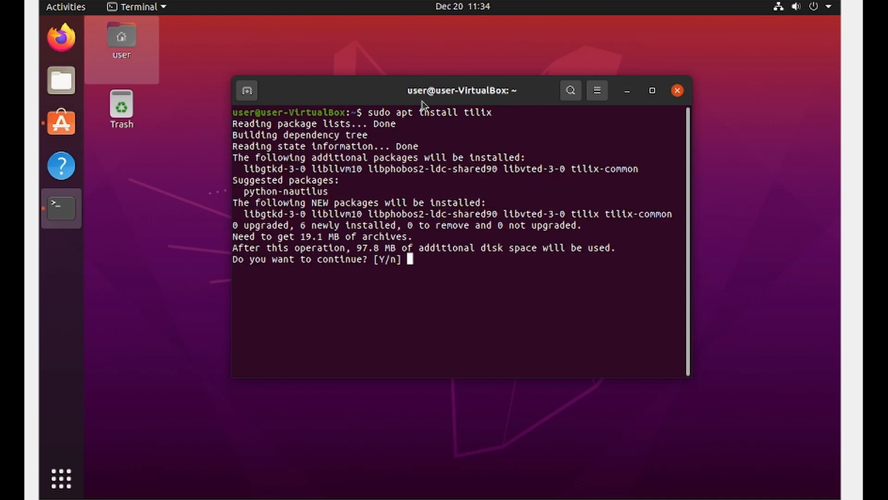
{"action": "type", "text": "y"}
{"action": "key", "text": "Return"}
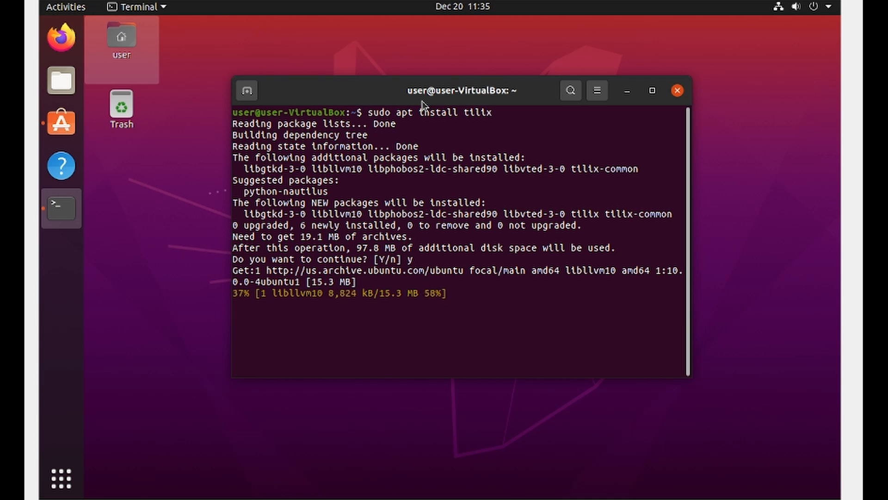
Open a second terminal tab and install Timeshift with sudo apt install timeshift, entering the account password for sudo.
{"action": "left_click", "coordinate": [248, 92]}
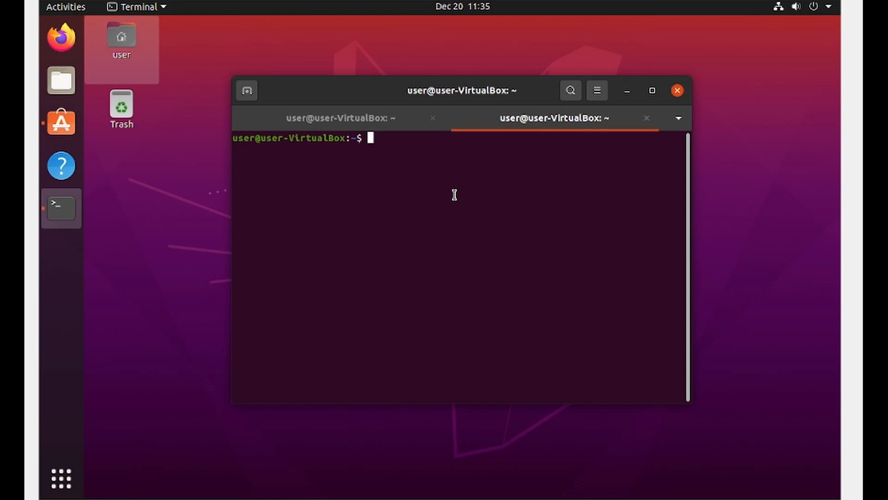
{"action": "type", "text": "sudo apt "}
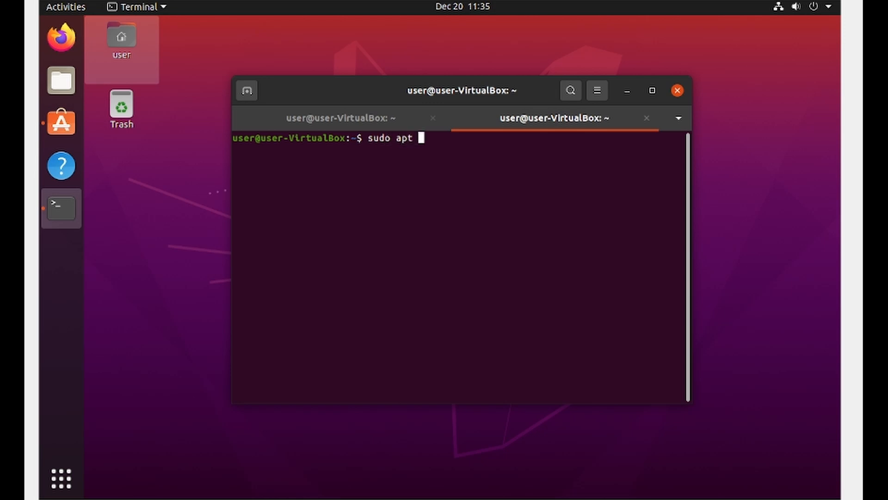
{"action": "type", "text": "install timesh"}
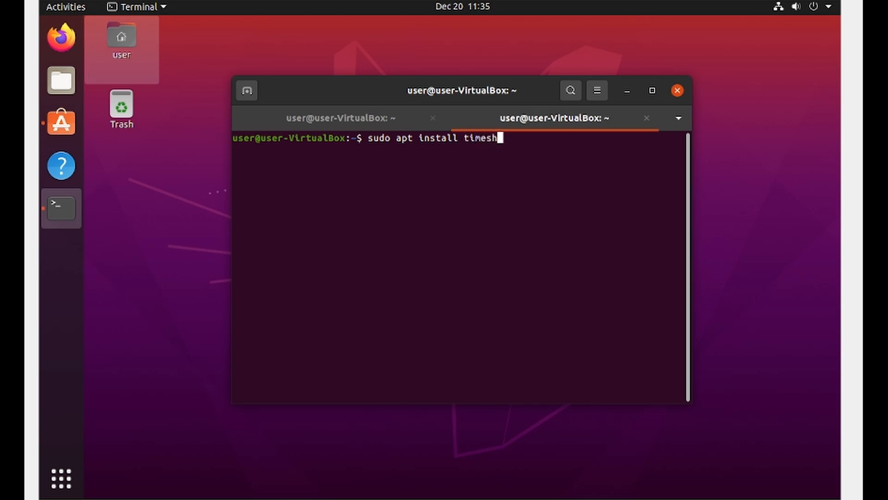
{"action": "type", "text": "ift"}
{"action": "key", "text": "Return"}
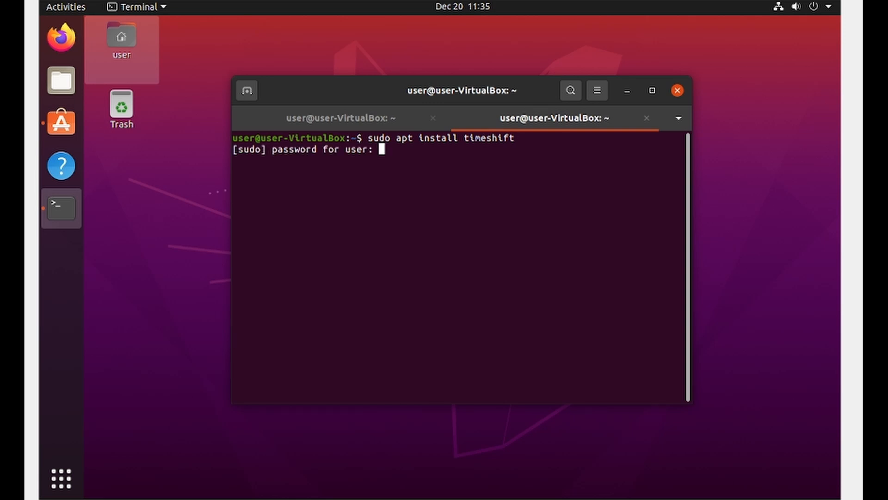
{"action": "key", "text": "Return"}
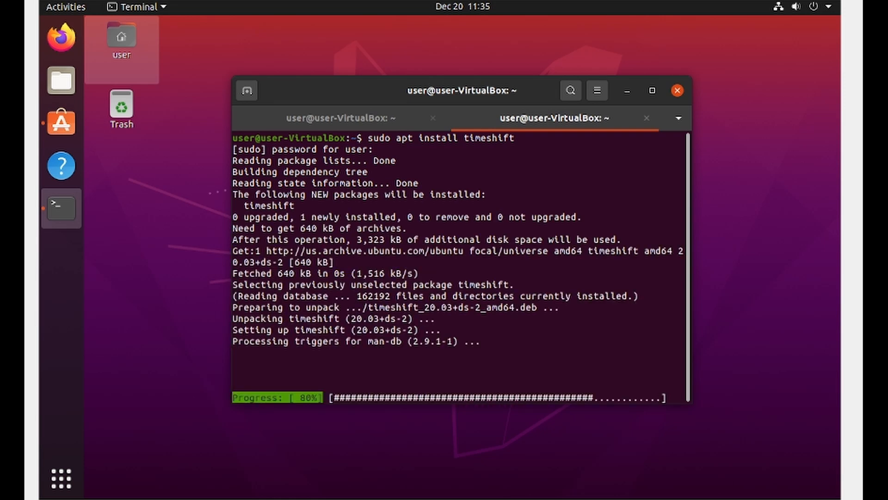
Return to the first terminal tab and close both terminal sessions with exit.
{"action": "left_click", "coordinate": [365, 121]}
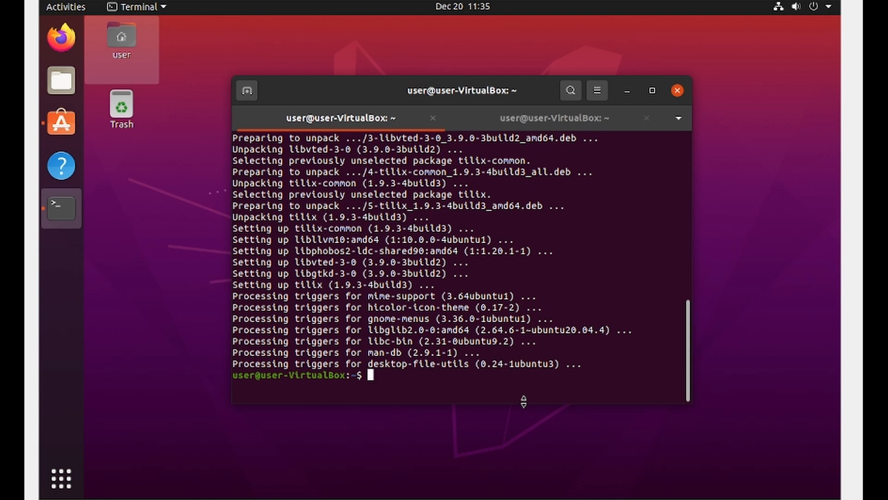
{"action": "type", "text": "exit"}
{"action": "key", "text": "Return"}
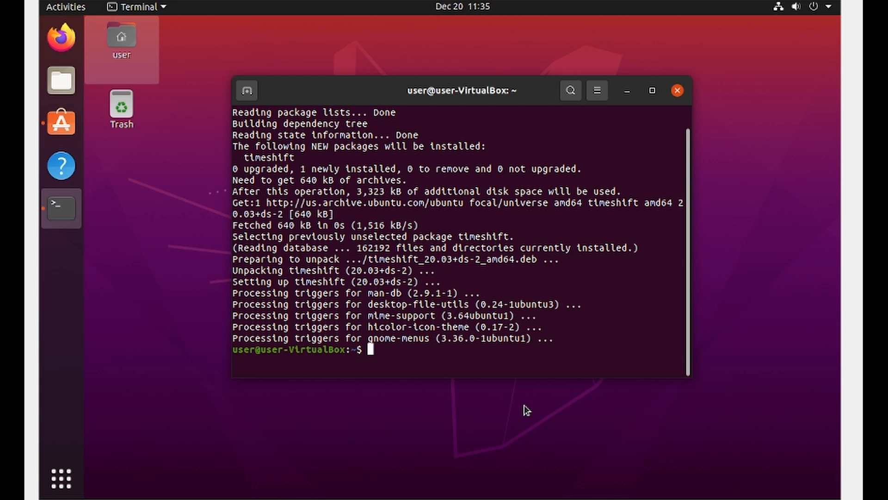
{"action": "type", "text": "exit"}
{"action": "key", "text": "Return"}
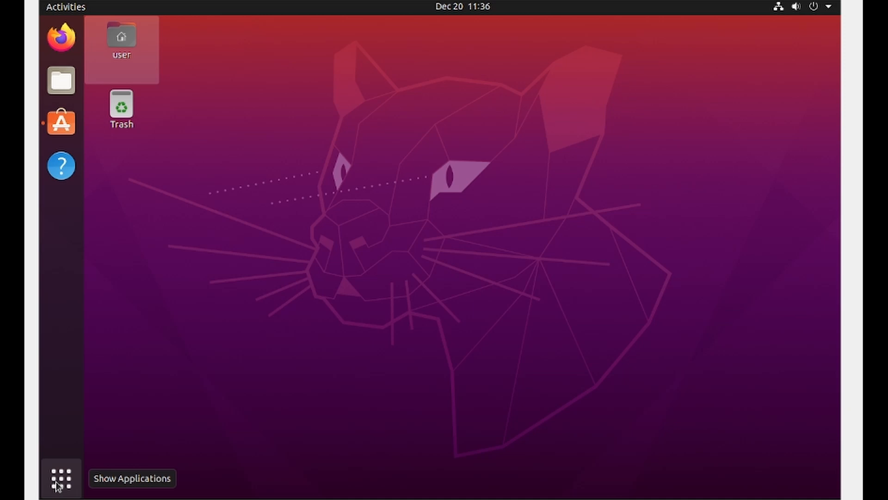
Bring up the Ubuntu Software window, and launch Tilix from the Utilities group of the applications overview.
{"action": "left_click", "coordinate": [60, 138]}
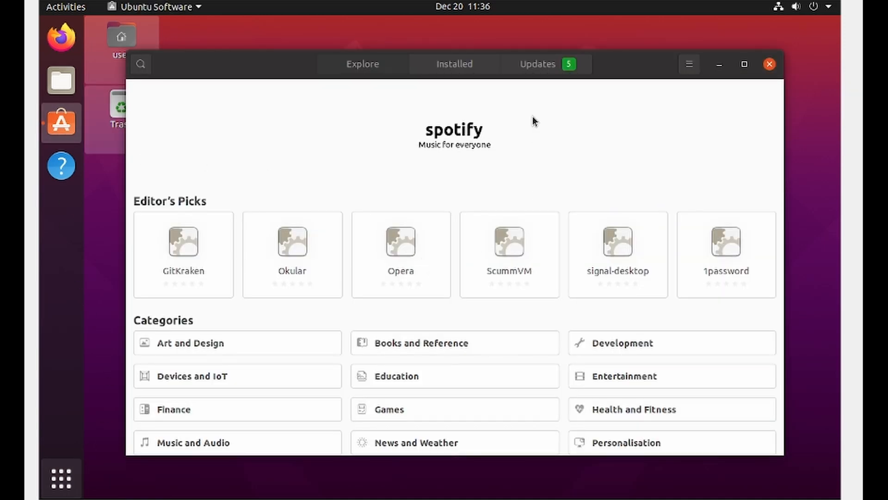
{"action": "left_click", "coordinate": [55, 480]}
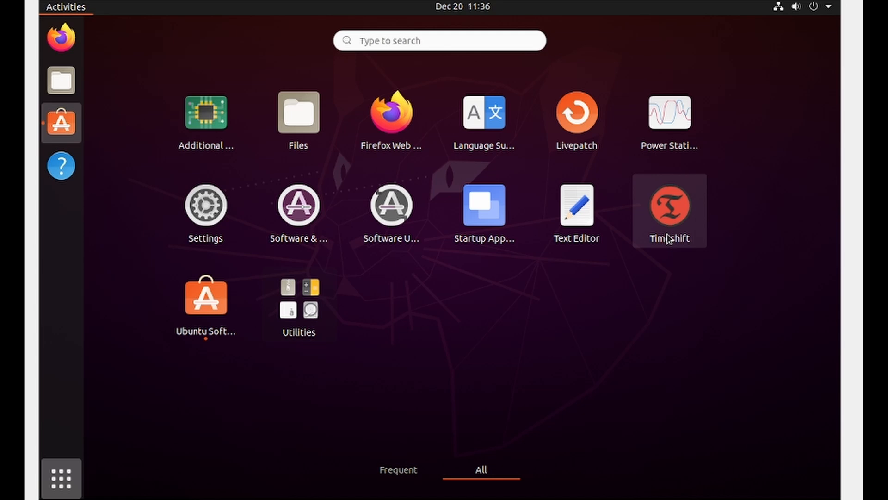
{"action": "left_click", "coordinate": [310, 322]}
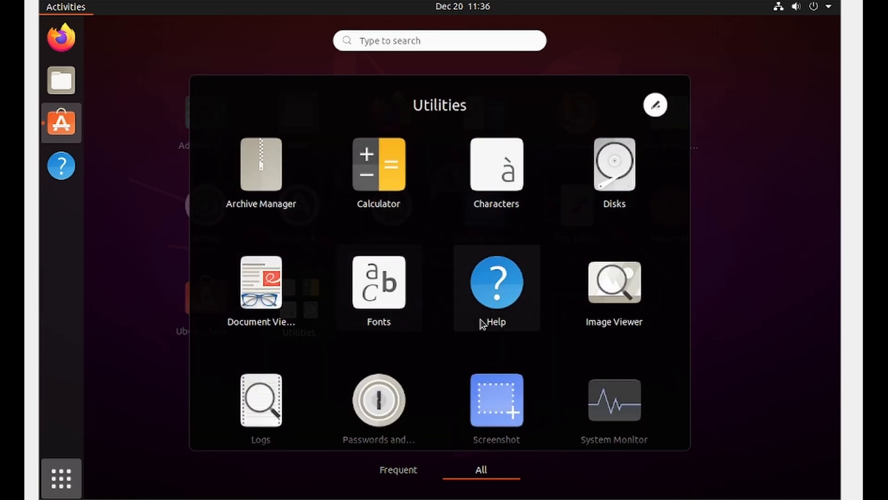
{"action": "scroll", "coordinate": [482, 324], "scroll_direction": "down", "scroll_amount": 2}
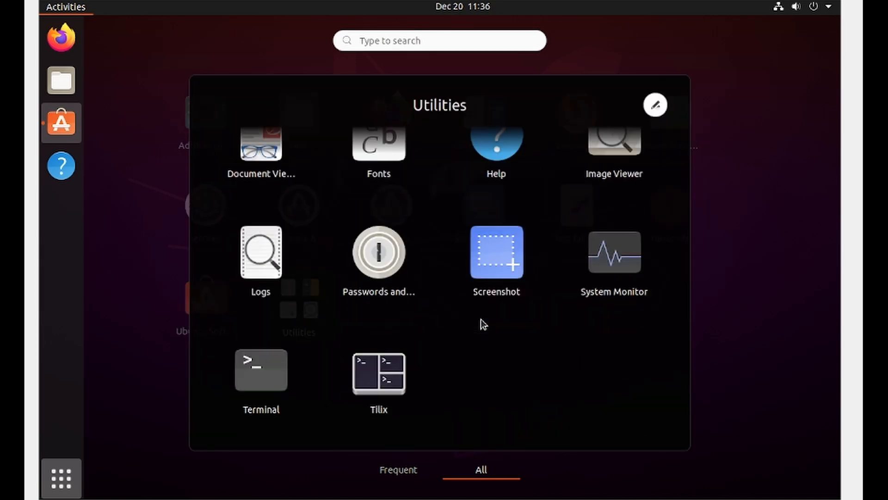
{"action": "left_click", "coordinate": [395, 385]}
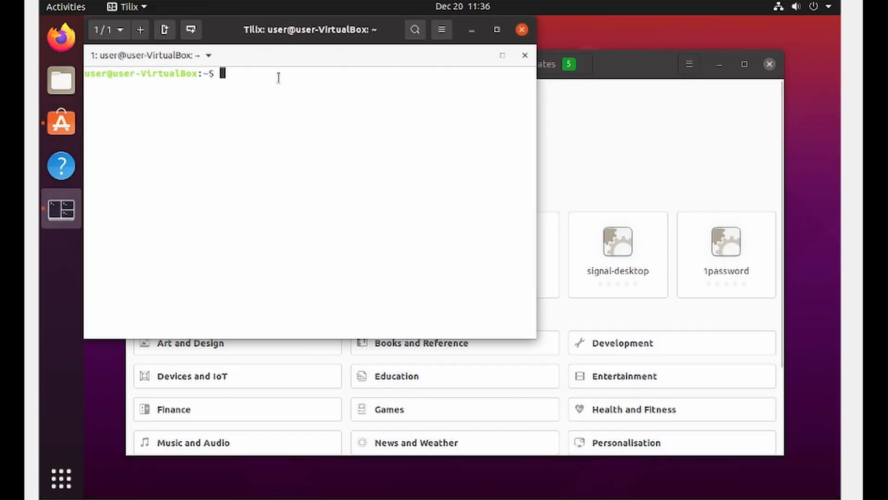
Split the Tilix terminal to the right, split the new pane downward, and split the lower pane to the right again.
{"action": "left_click", "coordinate": [164, 30]}
{"action": "left_click", "coordinate": [191, 30]}
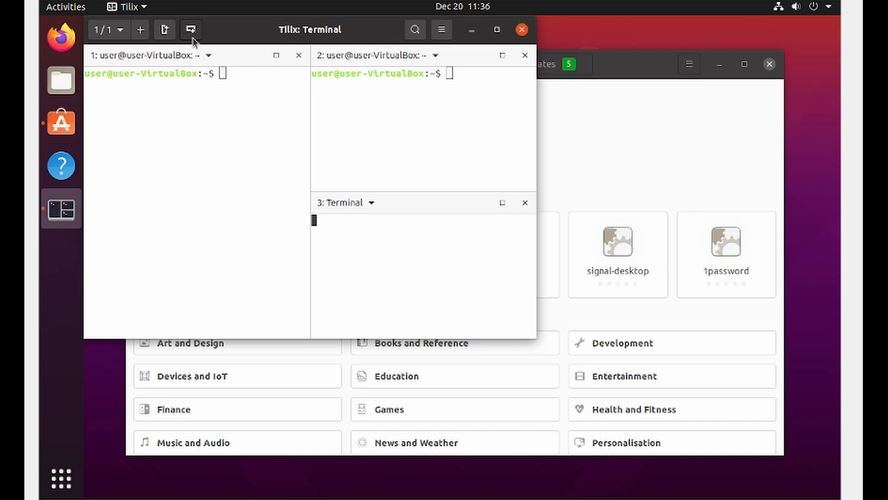
{"action": "left_click", "coordinate": [164, 30]}
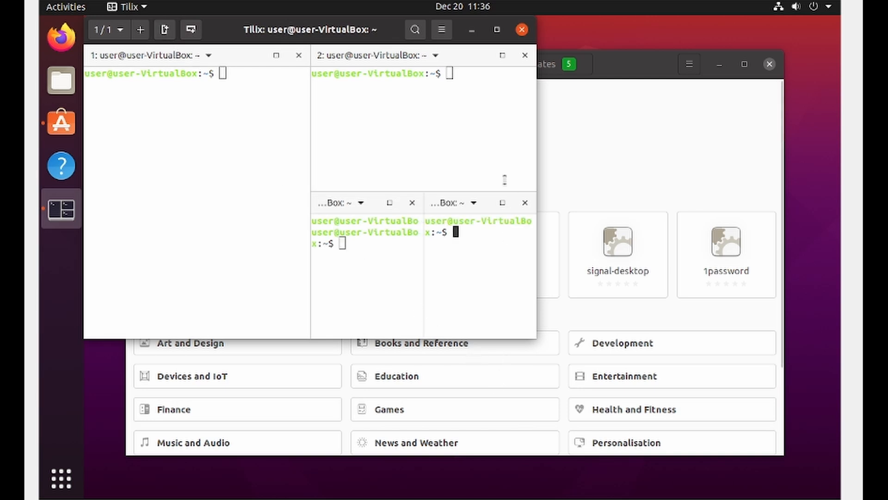
Close all the Tilix panes one after another, including the last remaining terminal.
{"action": "left_click", "coordinate": [523, 203]}
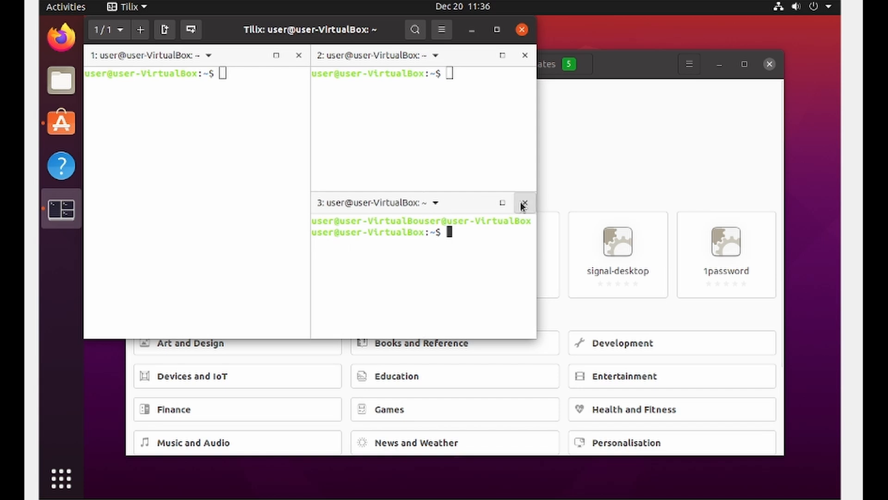
{"action": "left_click", "coordinate": [523, 204]}
{"action": "left_click", "coordinate": [525, 55]}
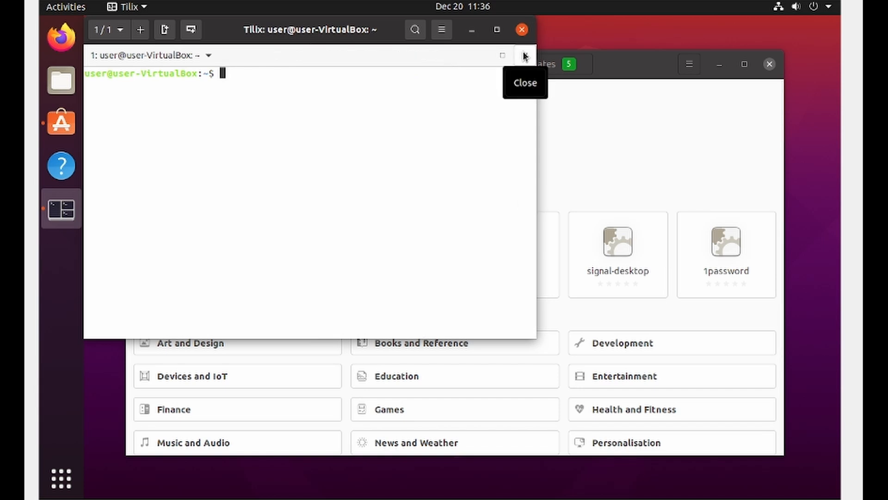
{"action": "left_click", "coordinate": [525, 55]}
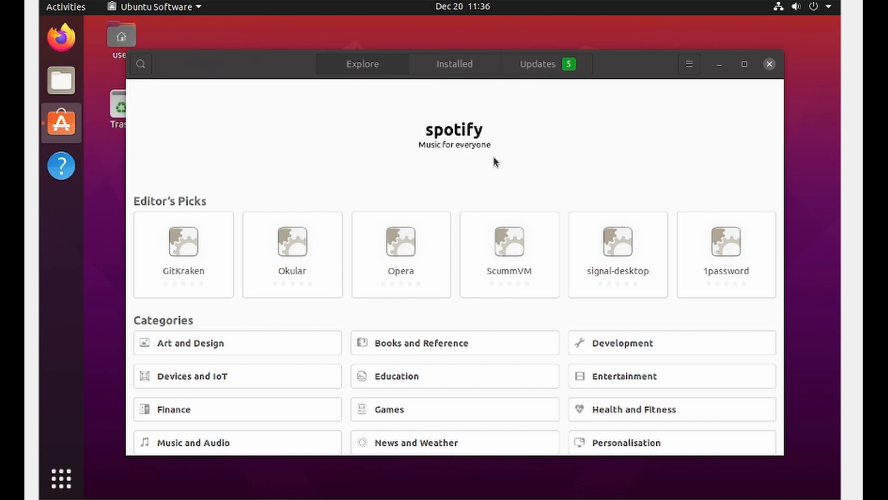
View the spotify page in Ubuntu Software, and close Ubuntu Software without installing it.
{"action": "left_click", "coordinate": [382, 126]}
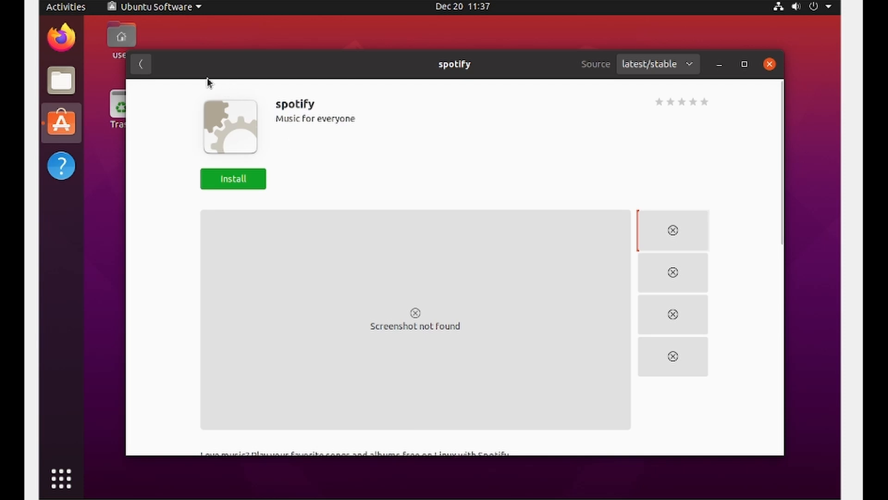
{"action": "left_click", "coordinate": [770, 65]}
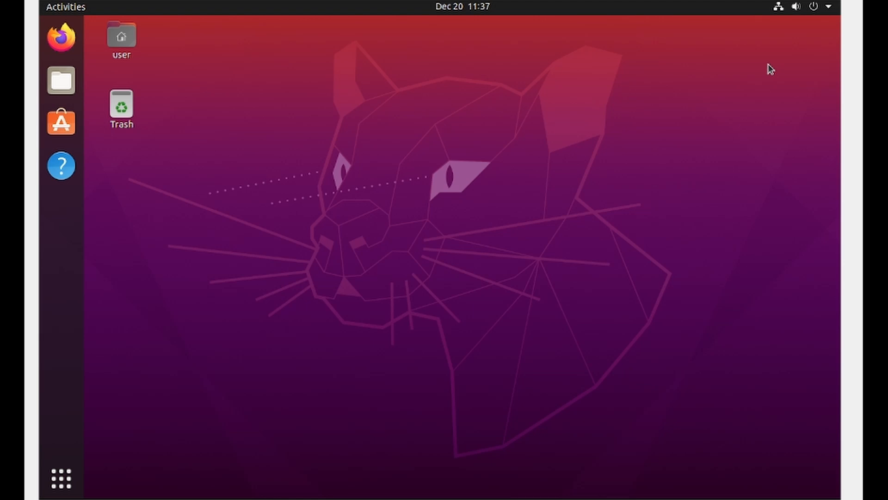
Power off the Ubuntu virtual machine through its Power Off / Log Out options.
{"action": "left_click", "coordinate": [830, 8]}
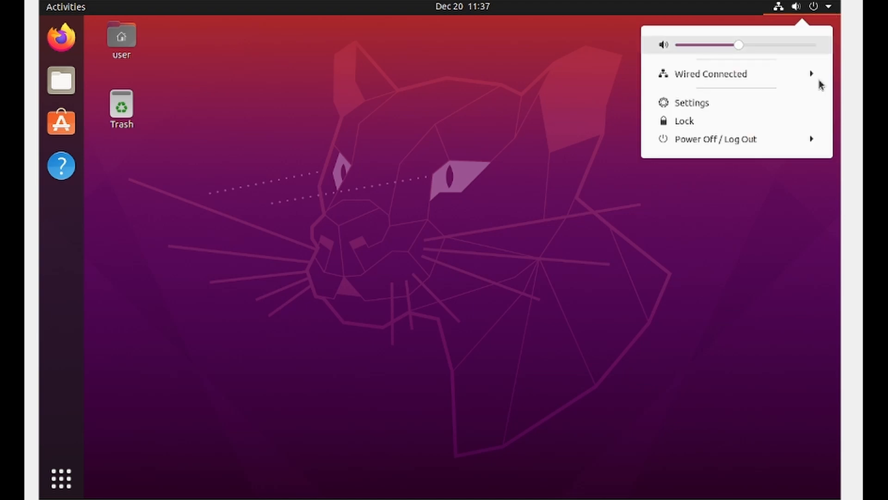
{"action": "left_click", "coordinate": [803, 141]}
{"action": "left_click", "coordinate": [776, 212]}
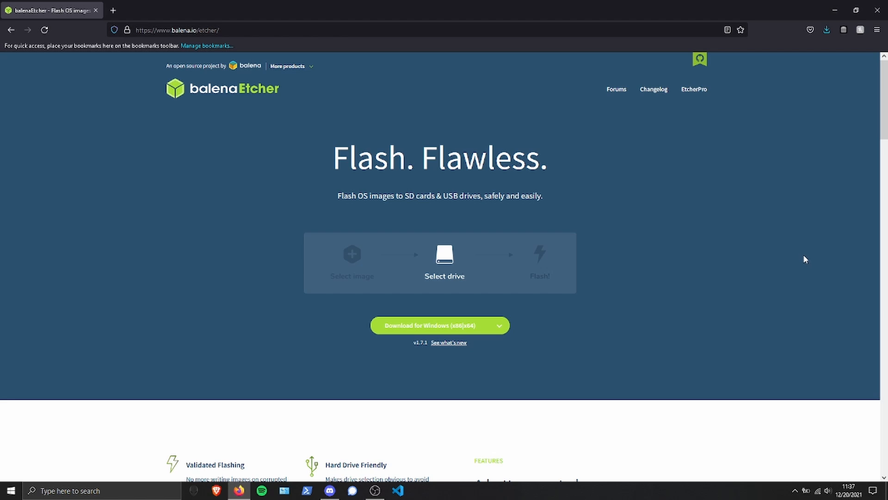
Examine the balenaEtcher download options for the different platforms in the browser, and dismiss the list.
{"action": "left_click", "coordinate": [497, 327]}
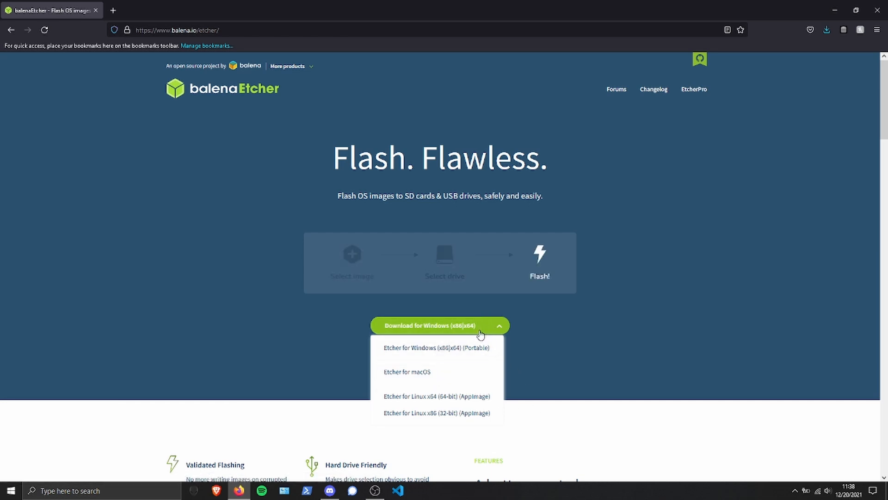
{"action": "left_click", "coordinate": [727, 335]}
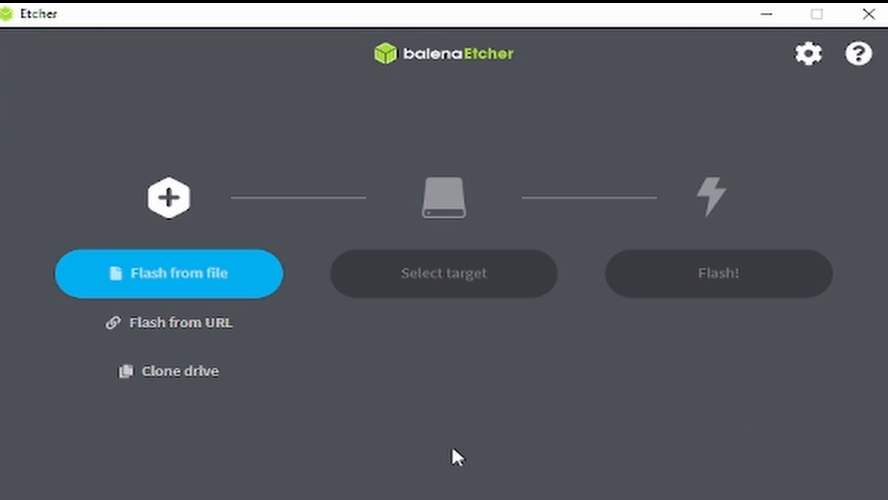
In balenaEtcher, choose the ubuntu-20.04.3-desktop-amd64 disc image from the OS folder as the file to flash.
{"action": "left_click", "coordinate": [201, 283]}
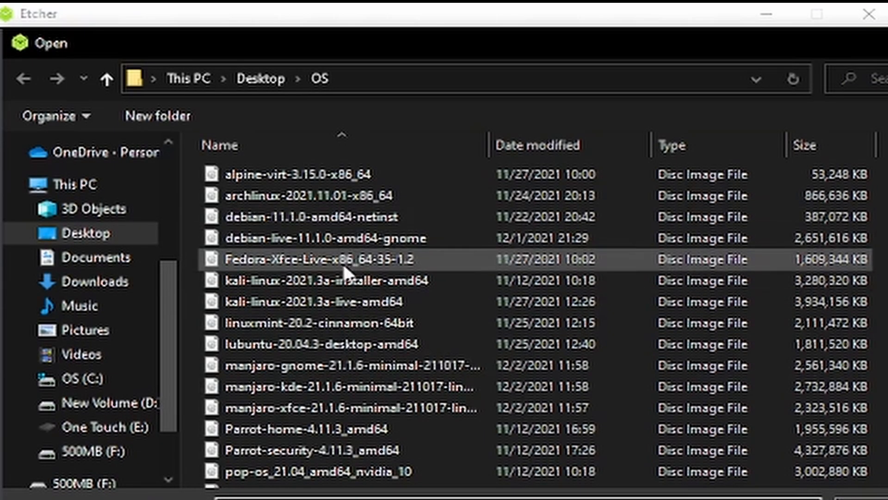
{"action": "scroll", "coordinate": [363, 417], "scroll_direction": "down", "scroll_amount": 2}
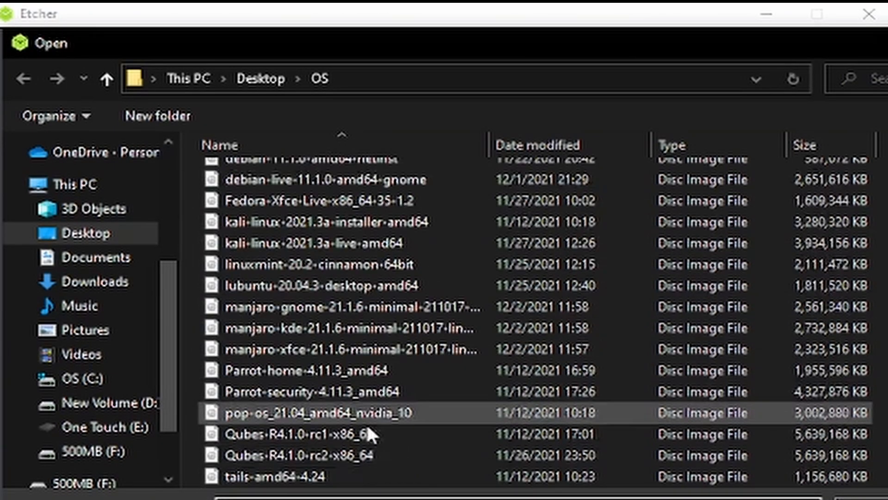
{"action": "left_click", "coordinate": [353, 468]}
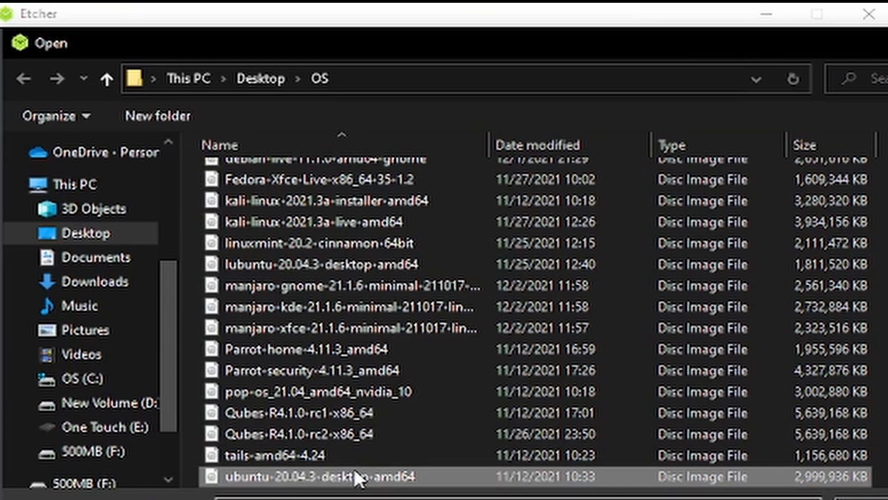
{"action": "key", "text": "Return"}
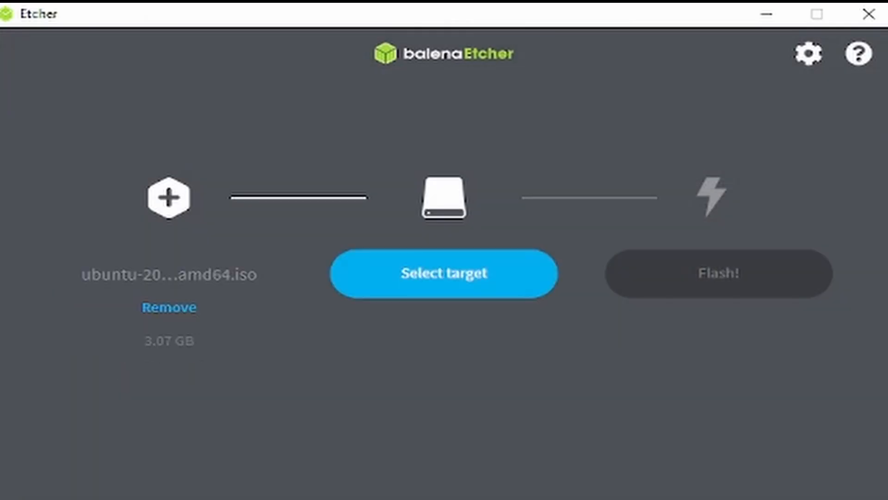
Look over the available target drives in balenaEtcher, and cancel without selecting one.
{"action": "left_click", "coordinate": [476, 293]}
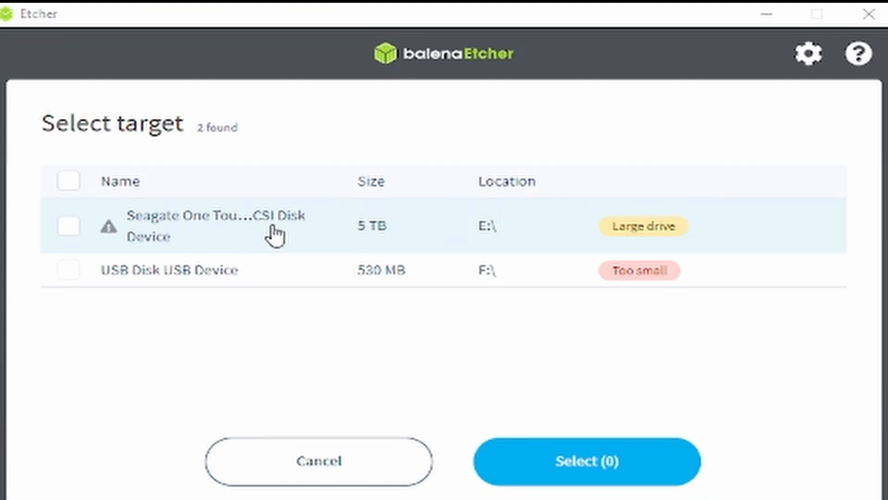
{"action": "left_click", "coordinate": [367, 462]}
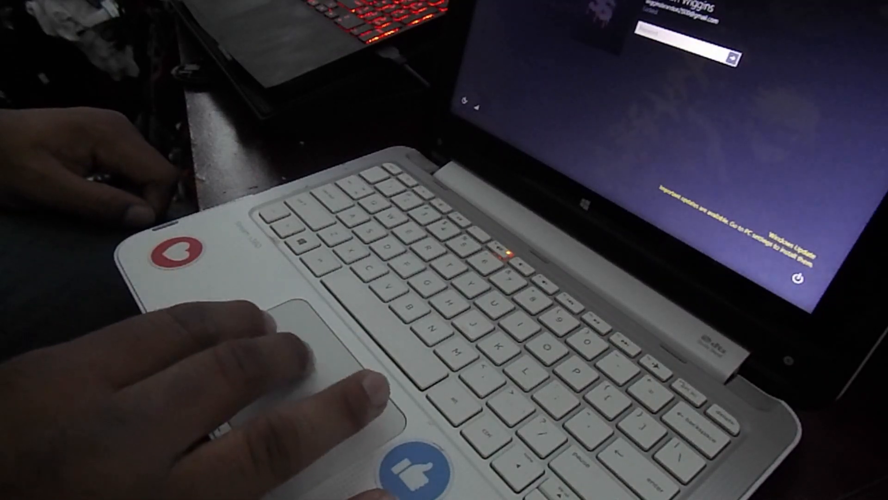
{"action": "left_click", "coordinate": [795, 278]}
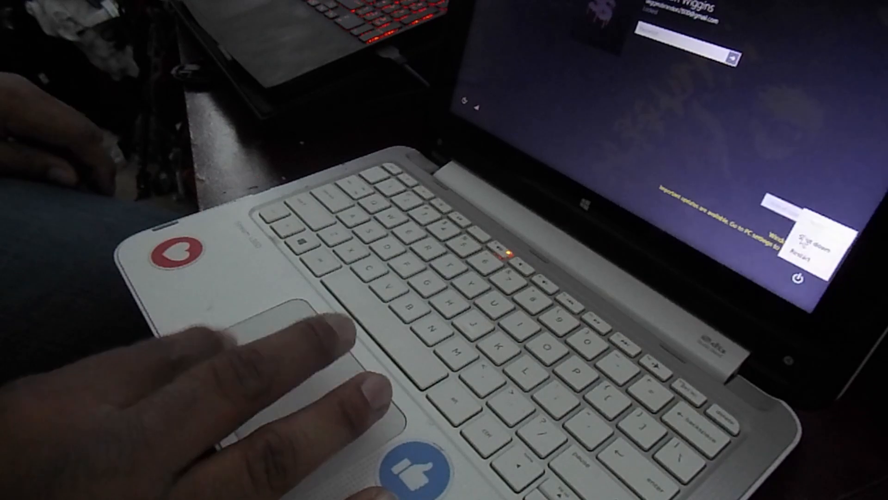
{"action": "left_click", "coordinate": [788, 251]}
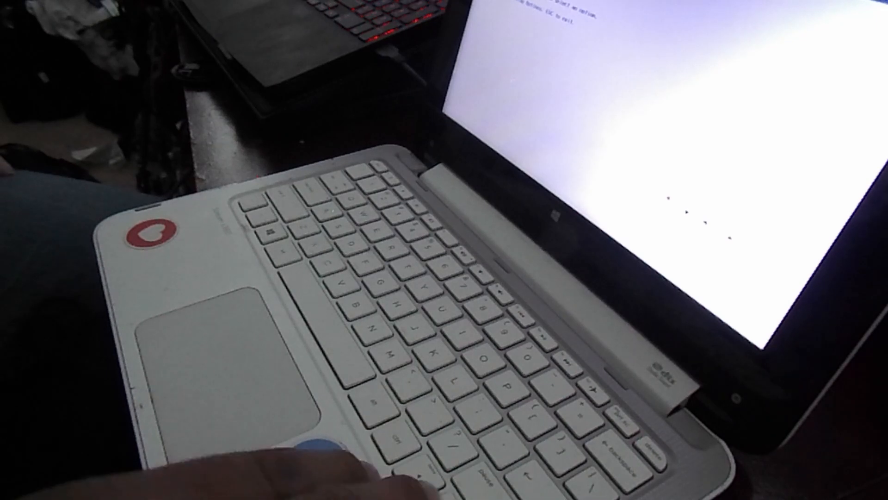
{"action": "key", "text": "Return"}
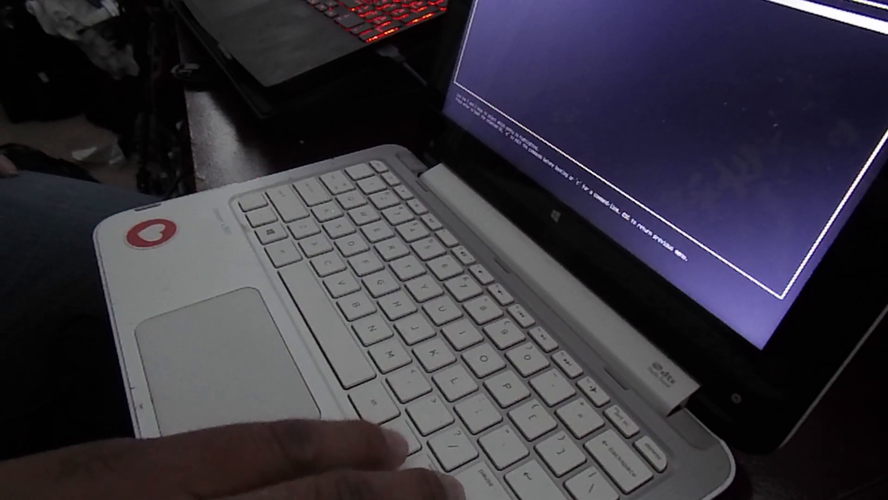
{"action": "key", "text": "Return"}
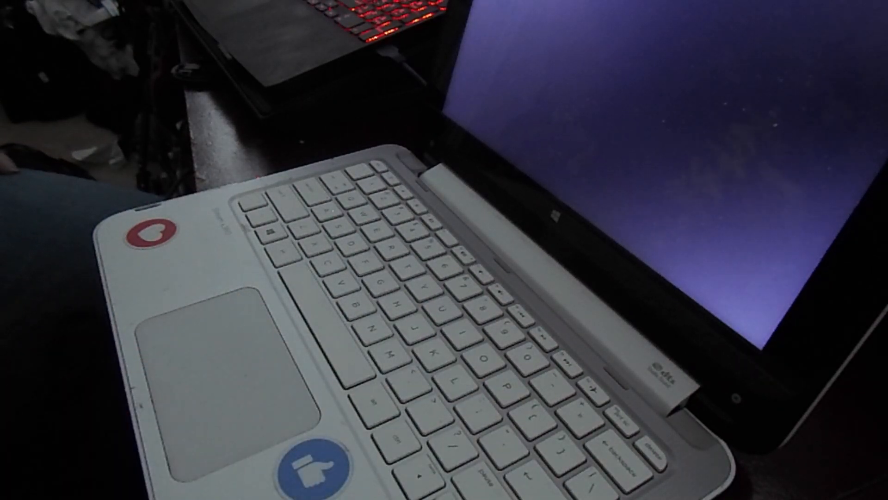